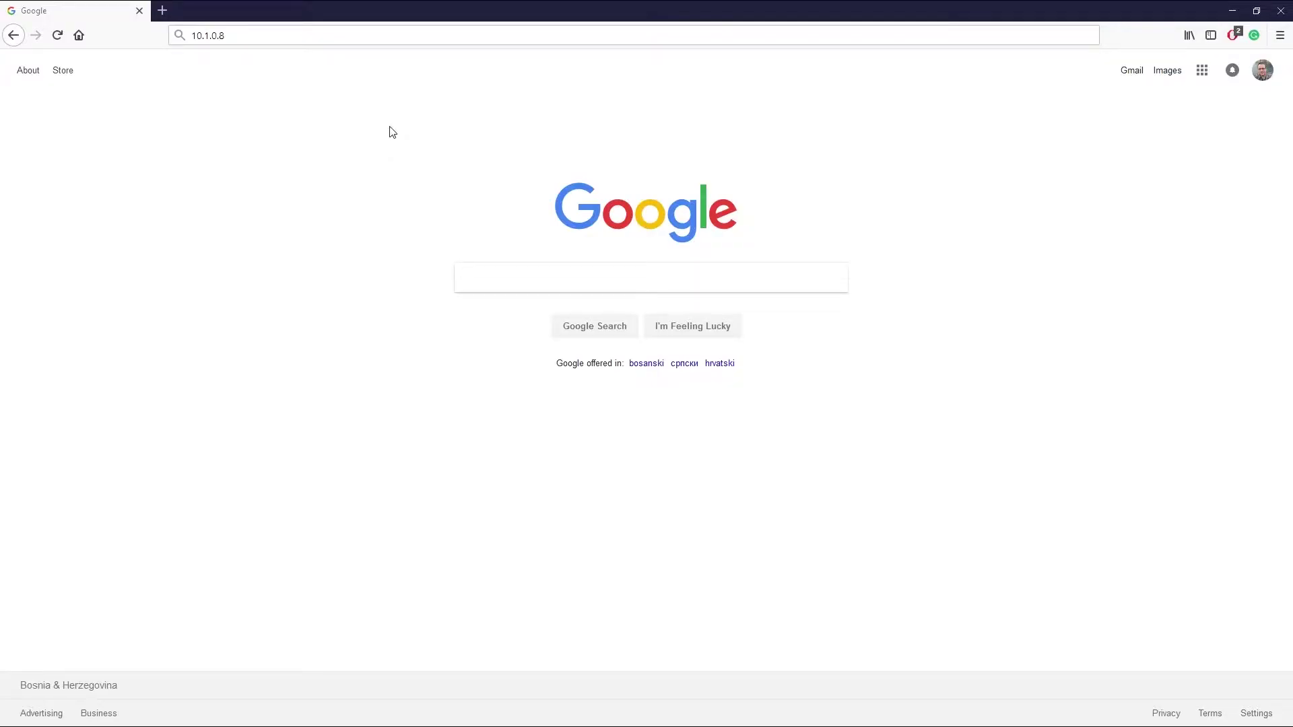
Go to the Fanvil X6 web interface at 10.1.0.81 and log in as admin.
click(360, 35)
text(1)
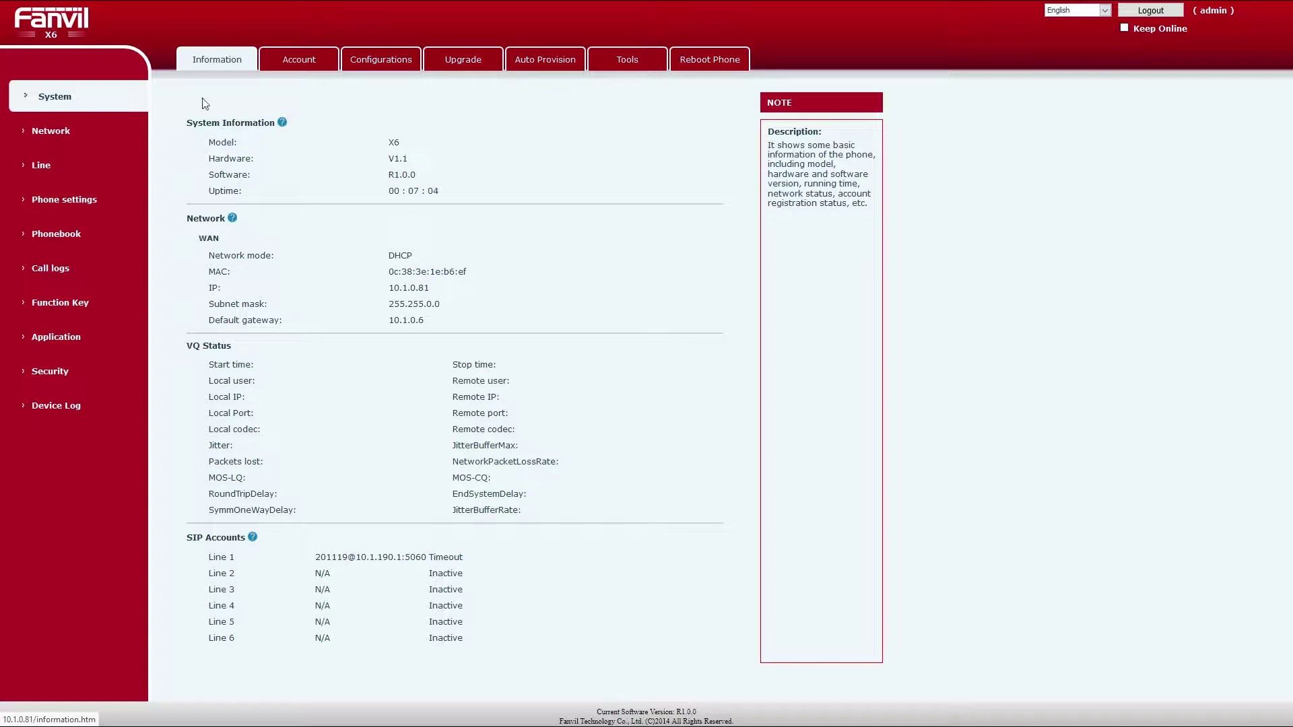
Factory-reset the Fanvil X6 under Reset Phone and note firmware R1.0.0 after reboot.
click(379, 64)
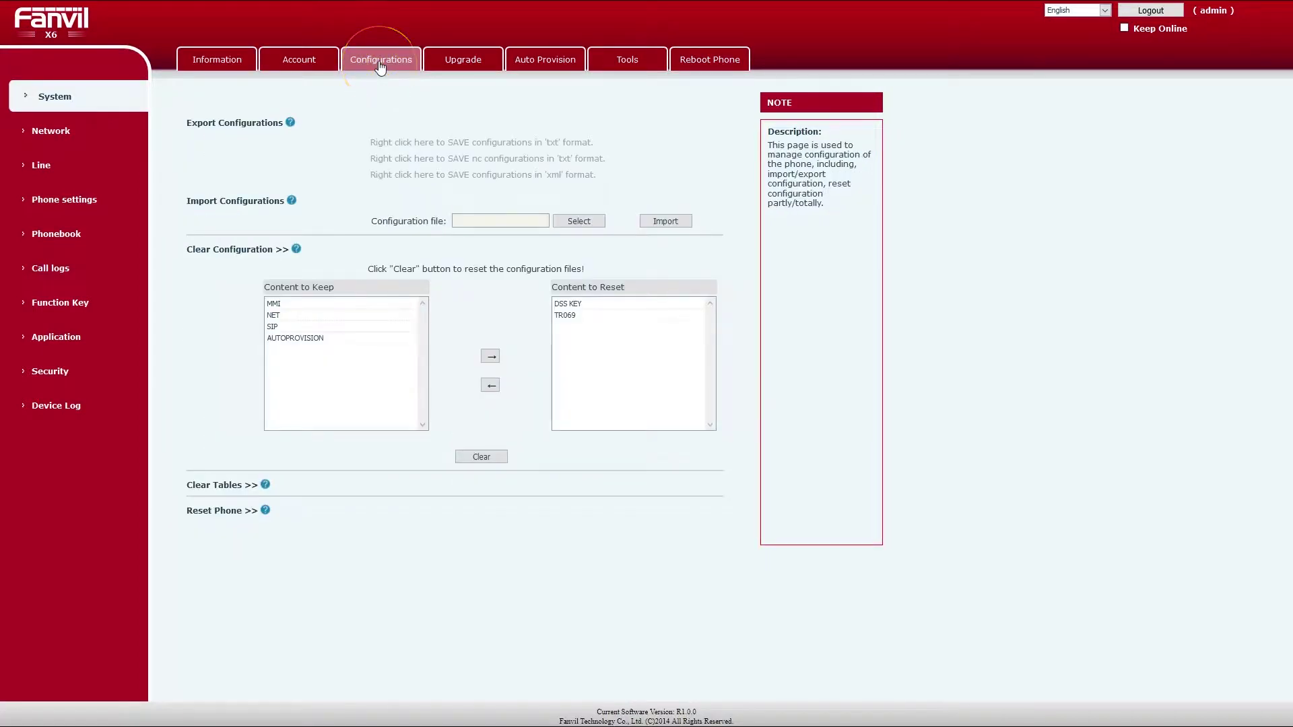
click(212, 512)
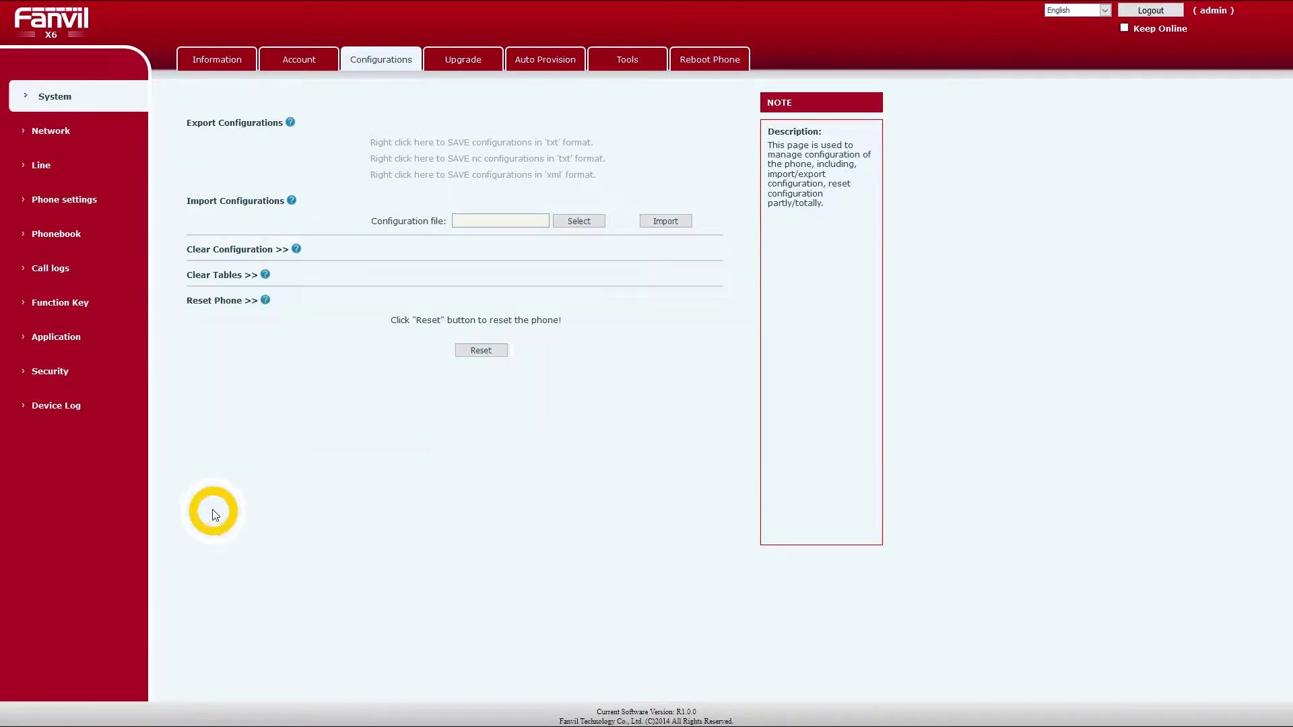
click(479, 351)
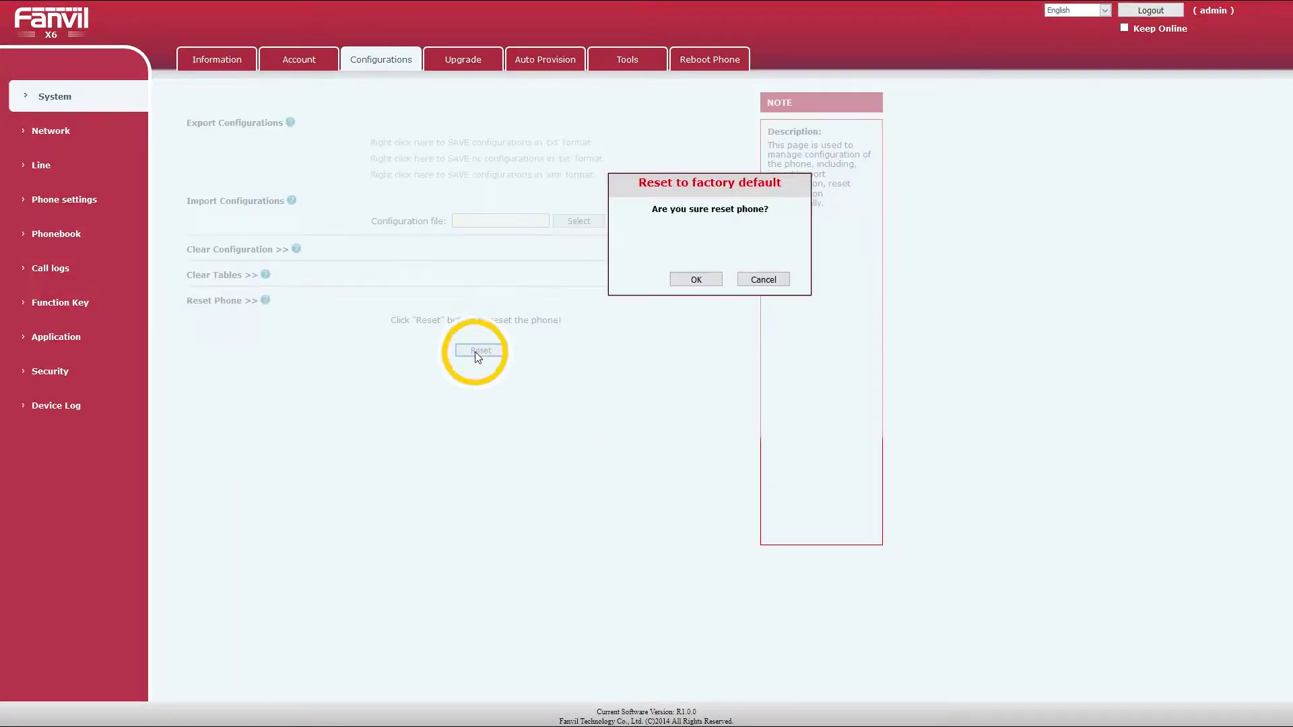
click(690, 281)
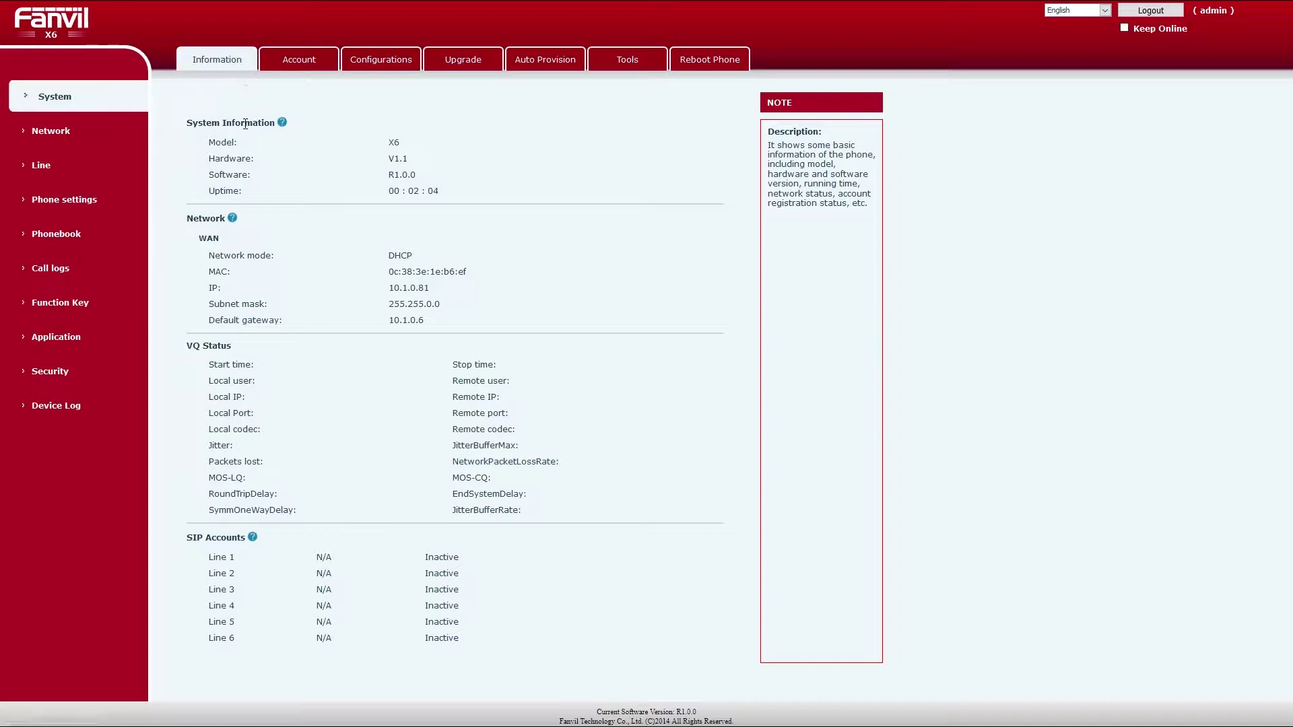
drag(211, 173, 426, 181)
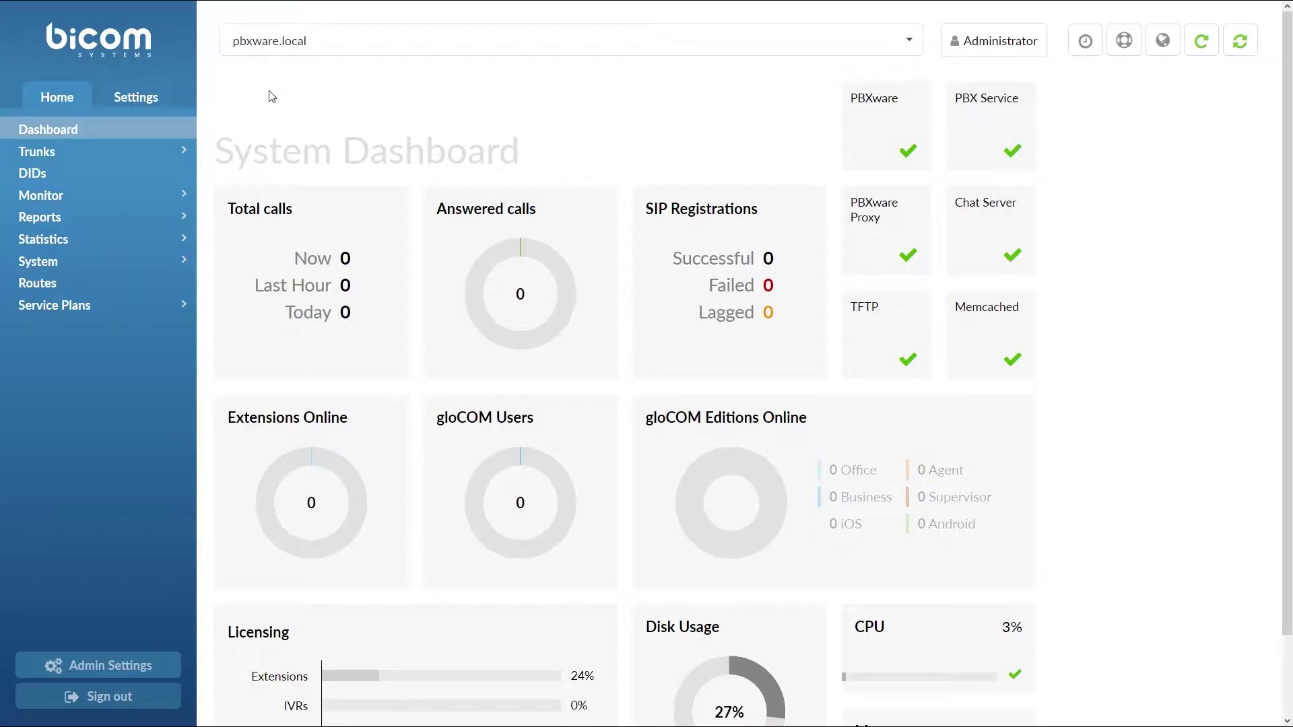
click(136, 97)
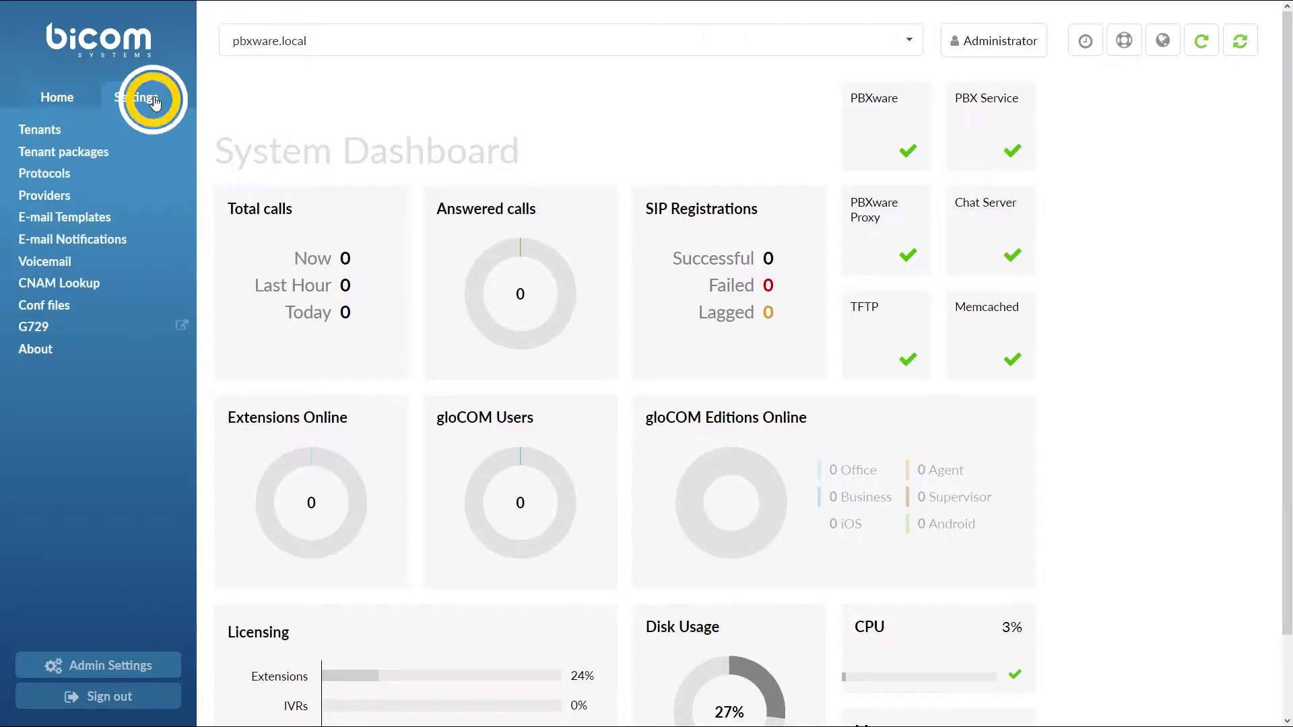
click(132, 129)
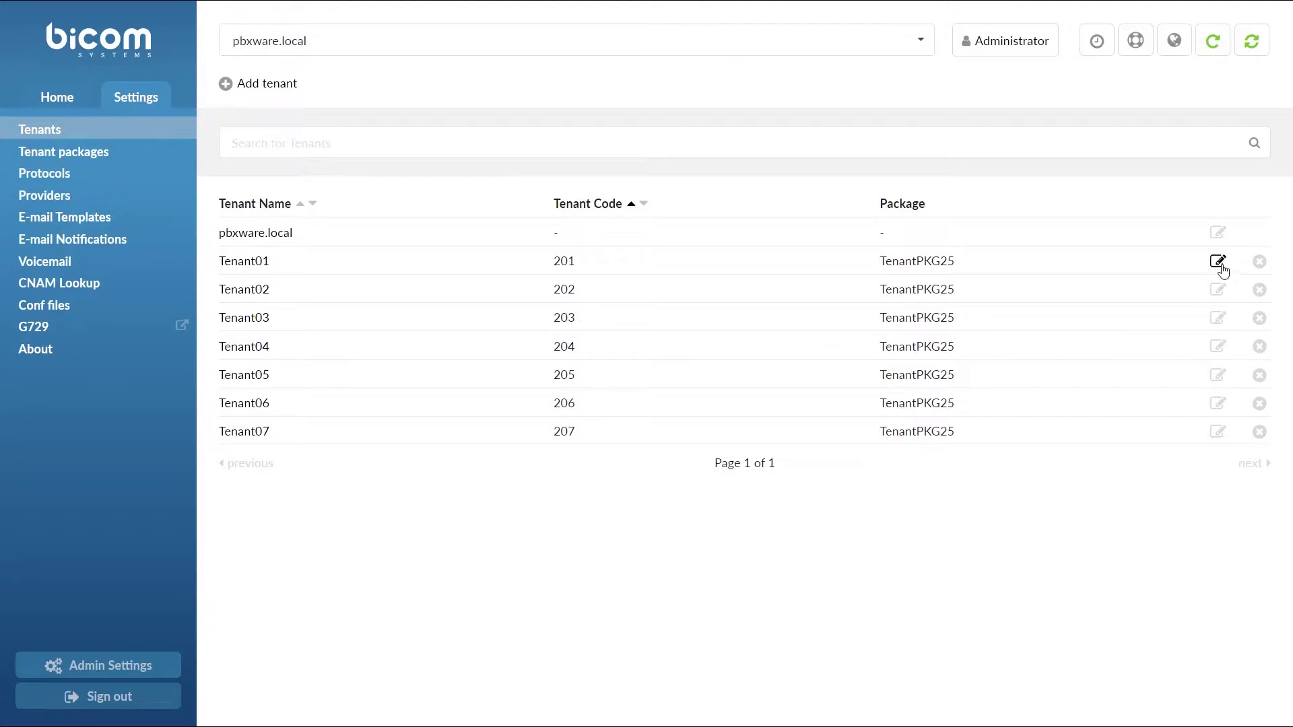
click(1218, 262)
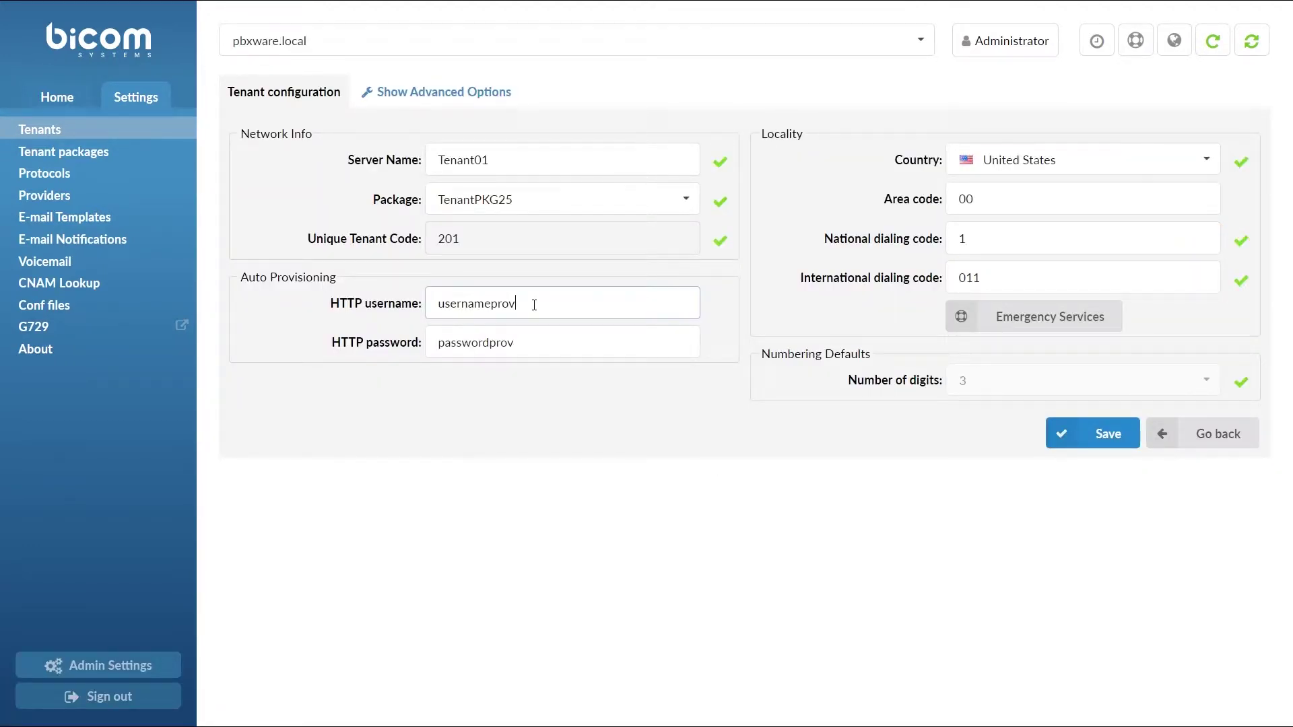
drag(533, 304, 426, 347)
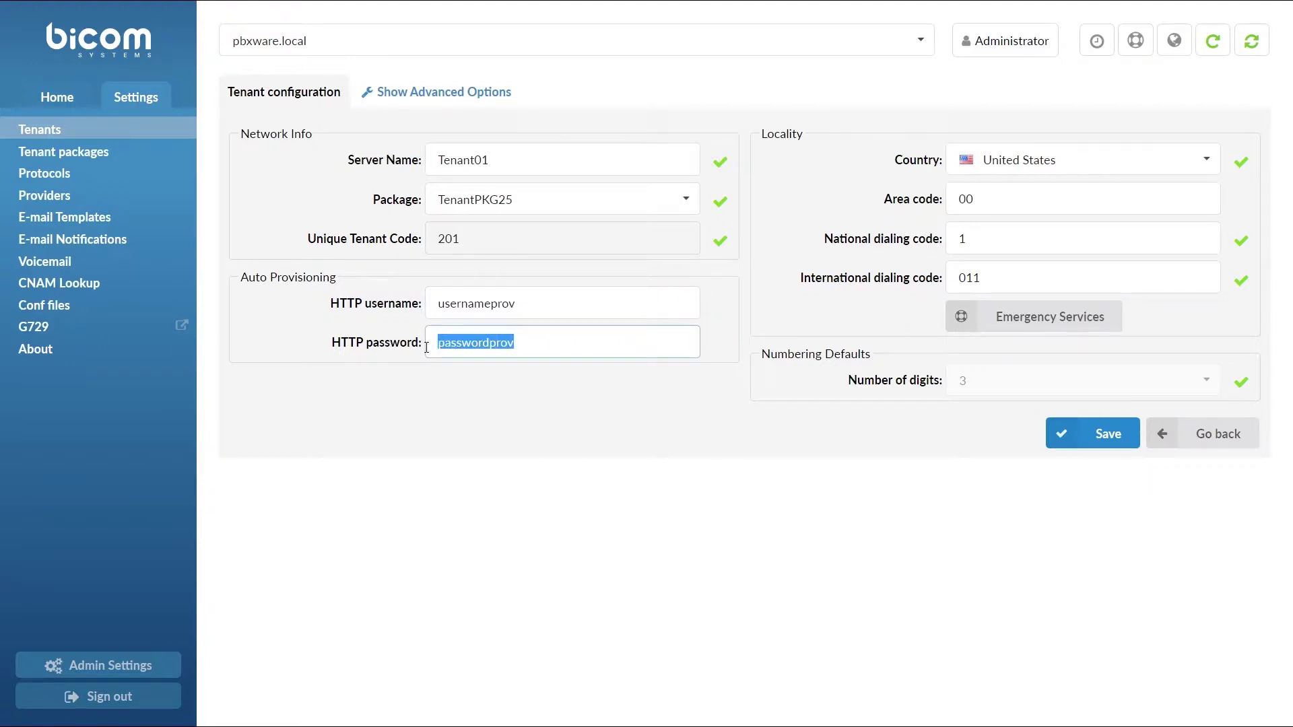
click(527, 346)
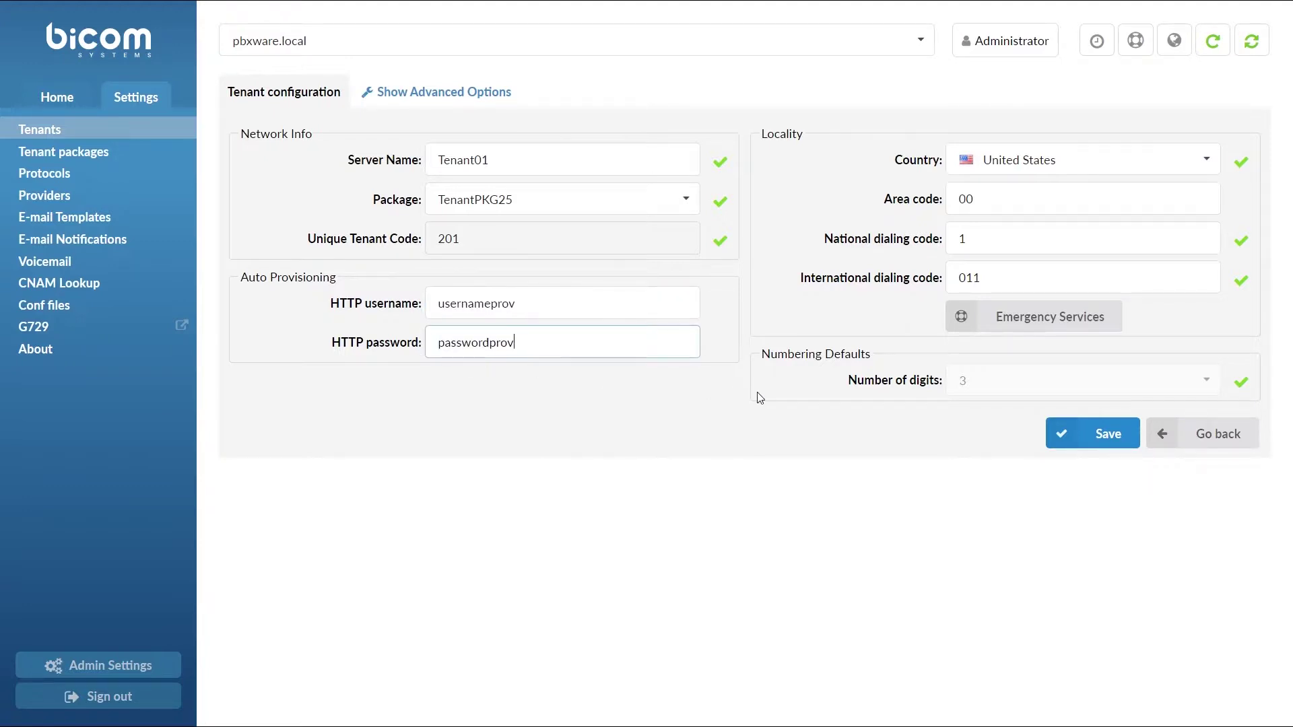
click(1060, 434)
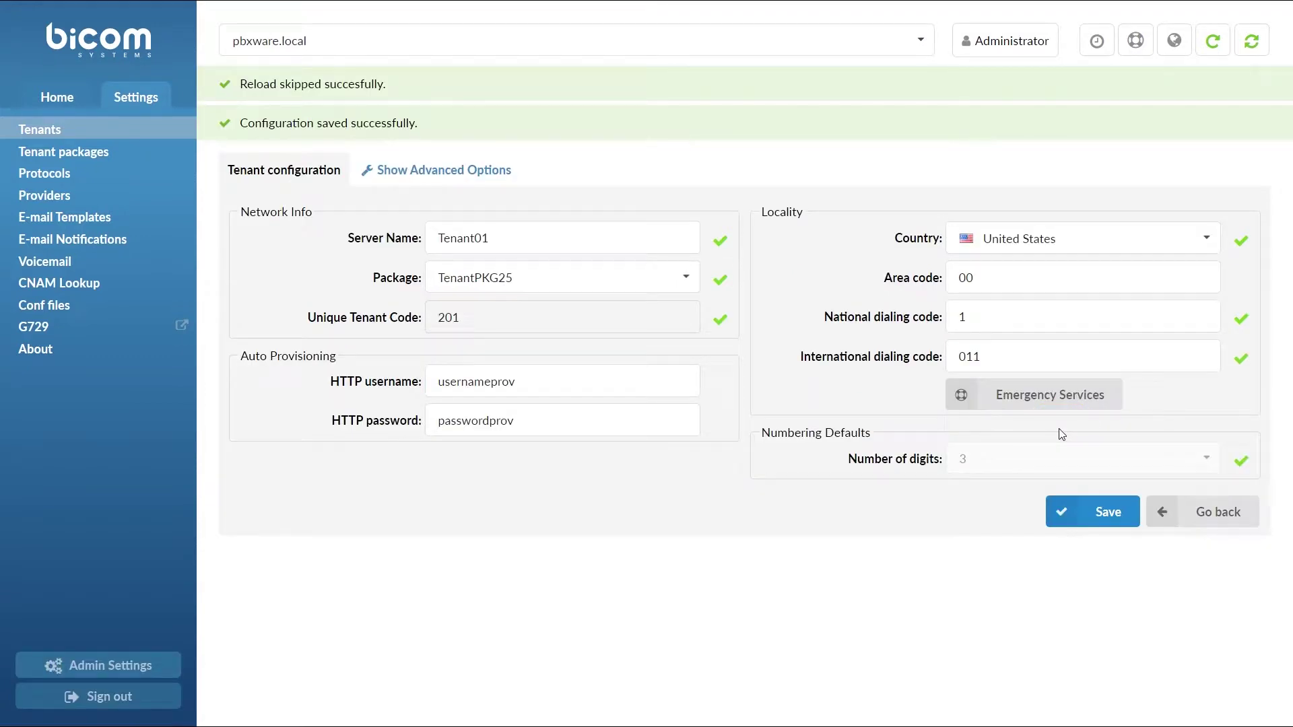
click(606, 41)
Switch to Tenant01 and search its user agent list for x6.
click(586, 136)
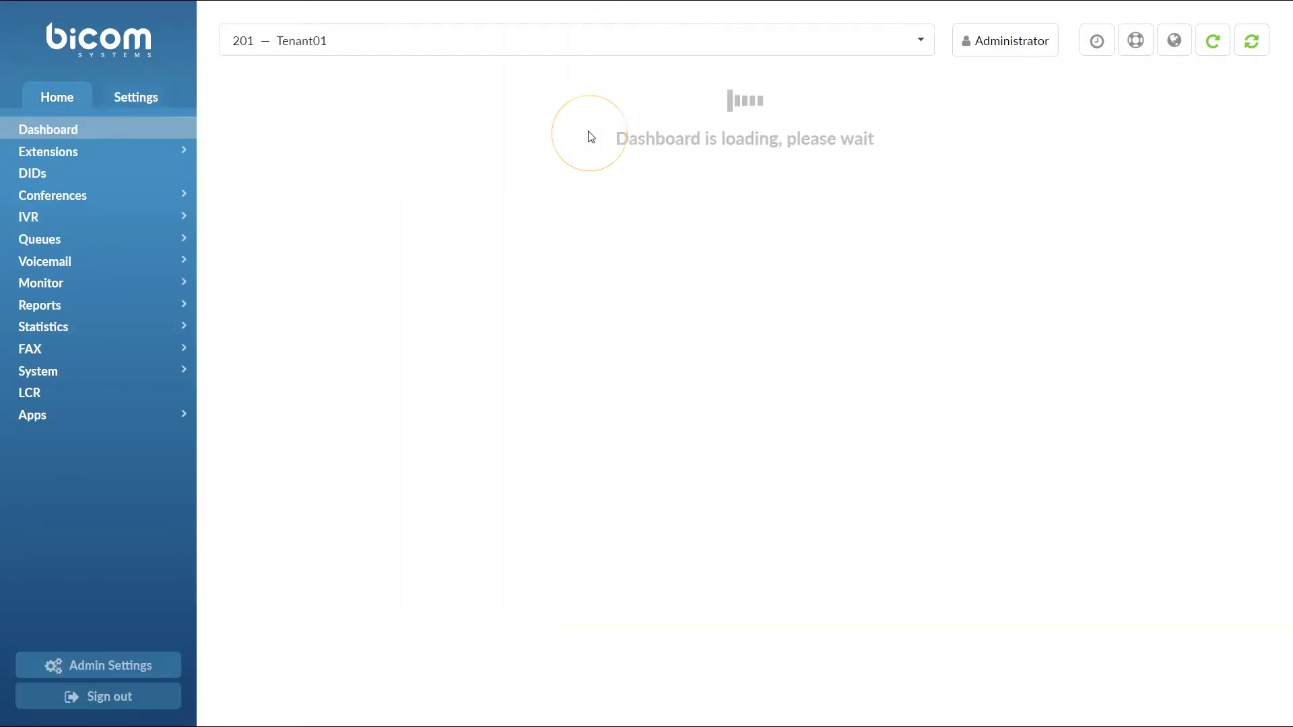
click(136, 96)
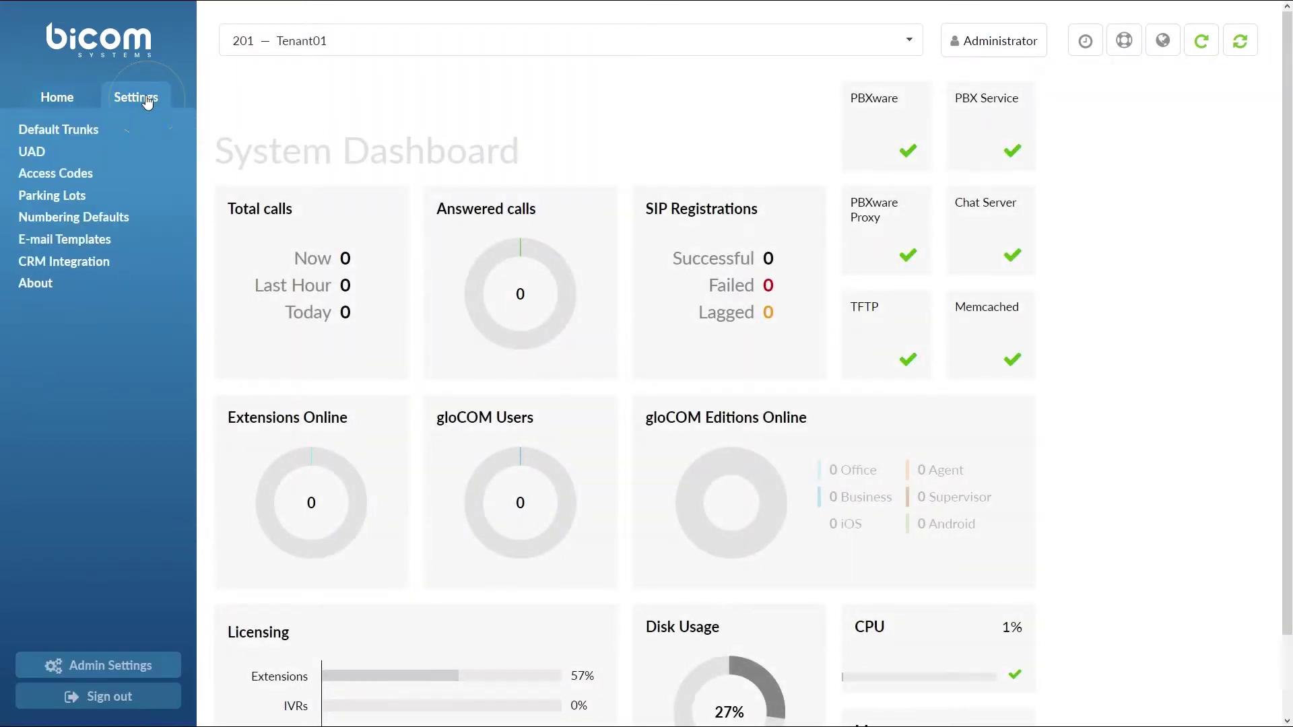
click(119, 152)
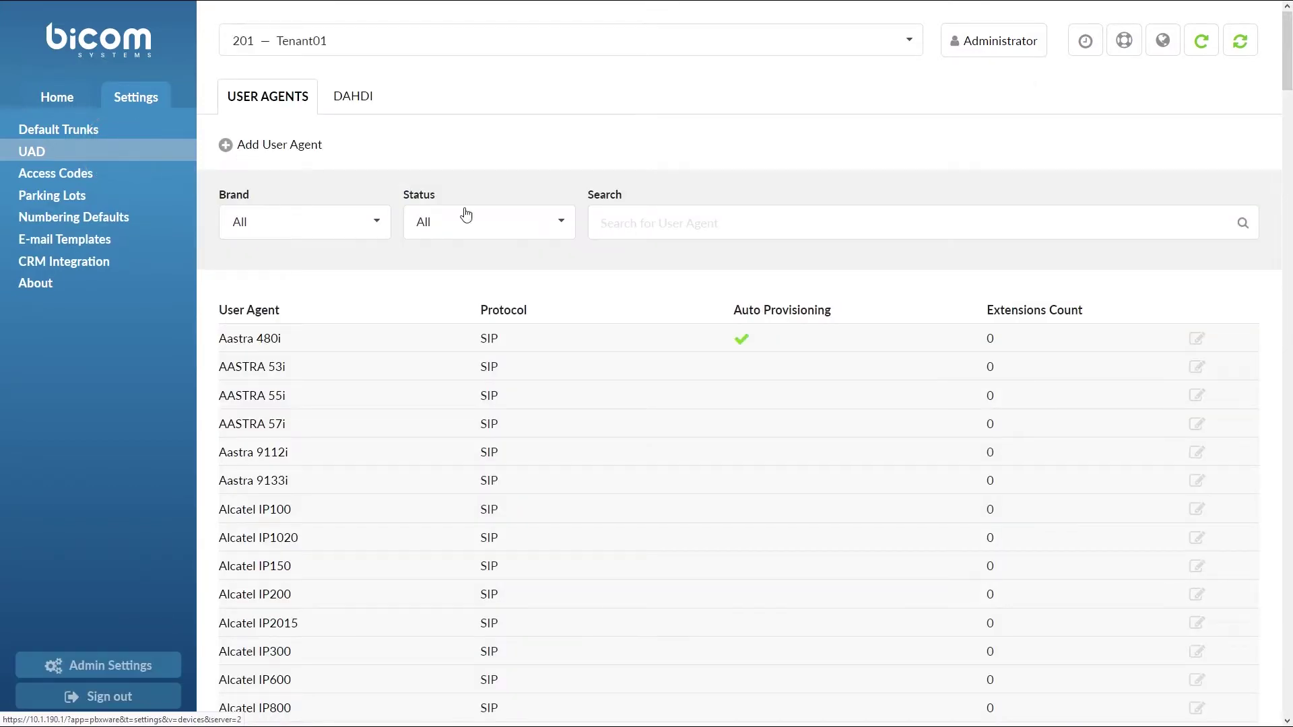
click(661, 229)
text(x6)
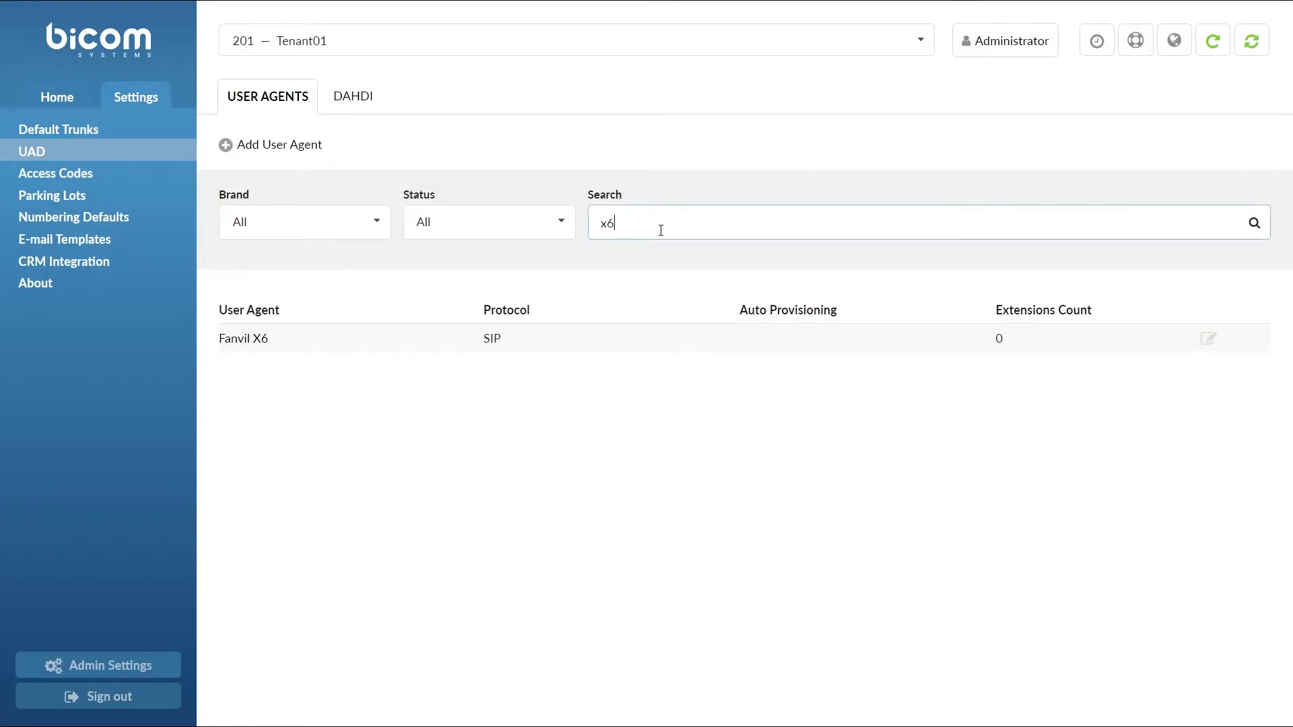
Save the Fanvil X6 profile with status Active, auto provisioning Yes and DHCP Yes.
click(1209, 338)
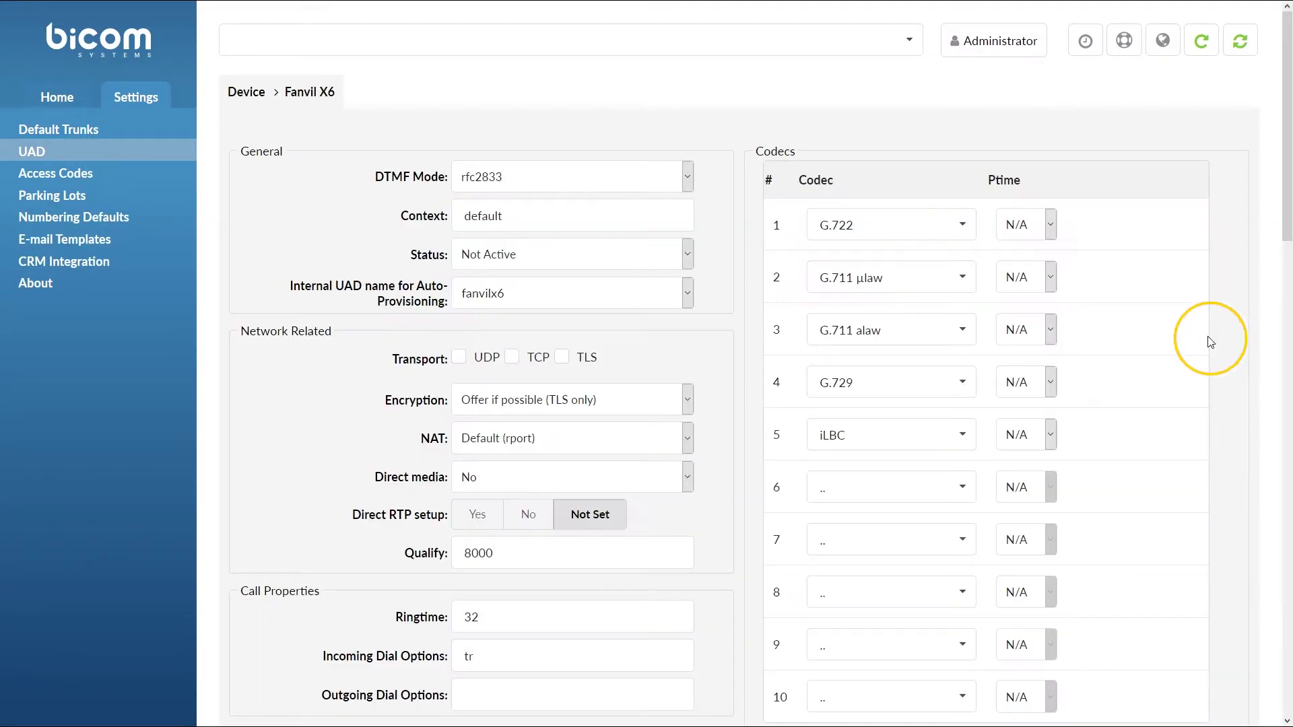
click(671, 257)
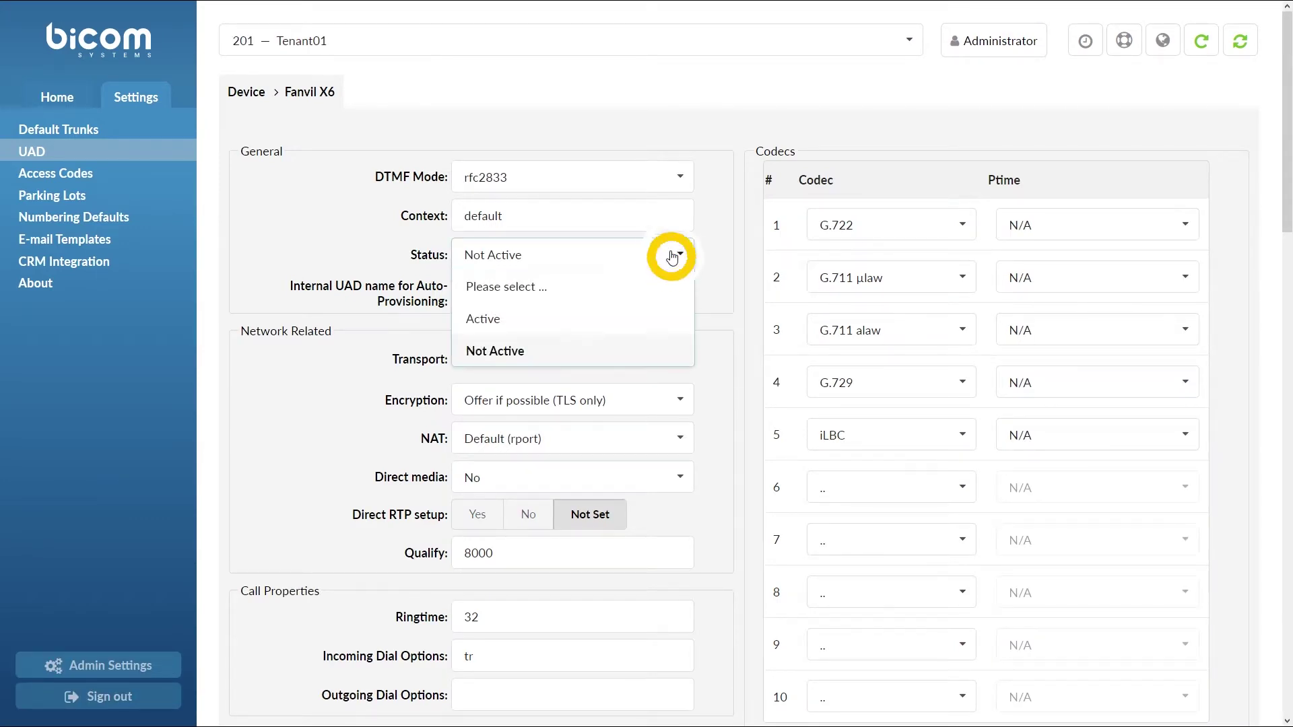
click(653, 317)
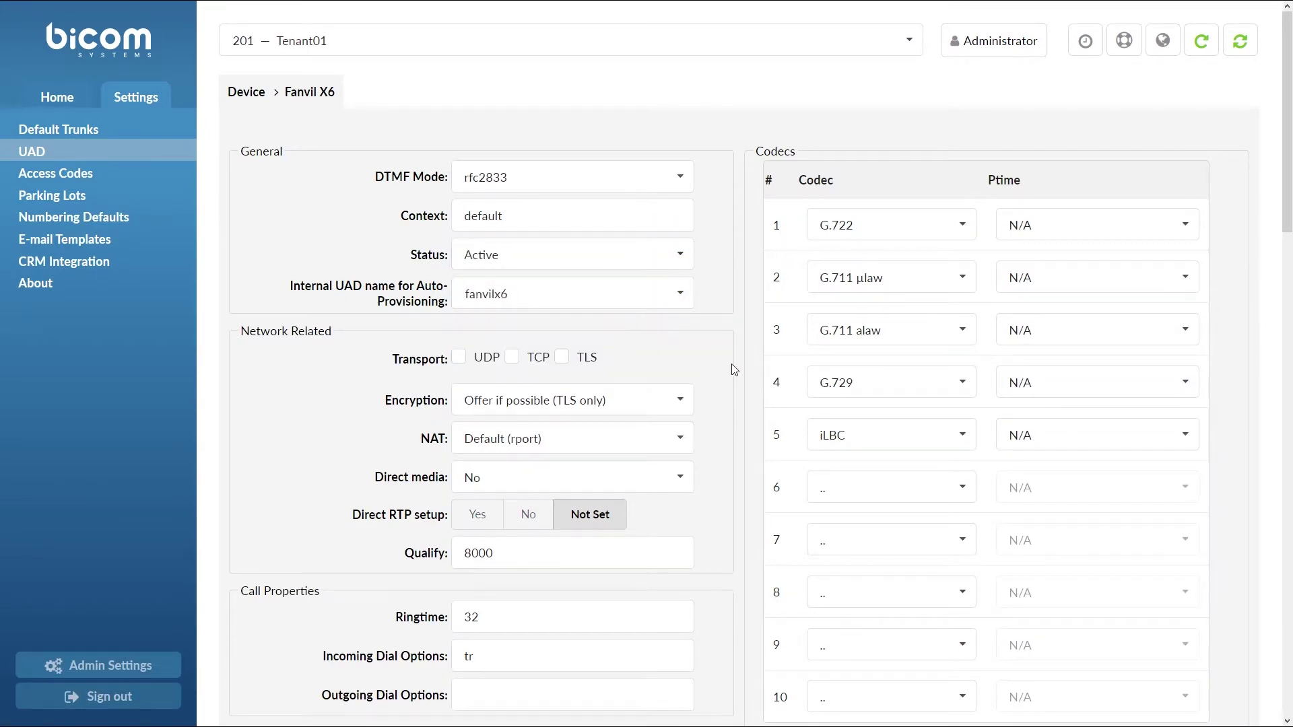
scroll(731, 367, down, 8)
scroll(849, 313, up, 1)
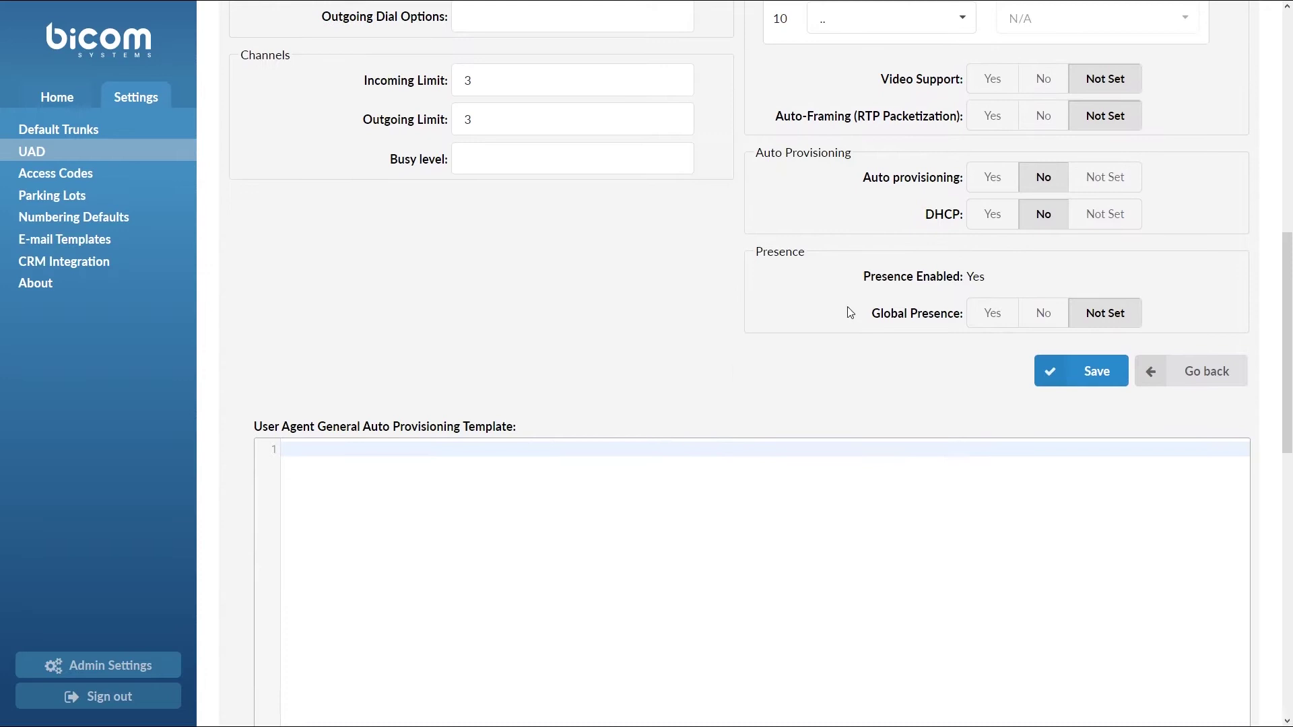
click(991, 176)
click(995, 216)
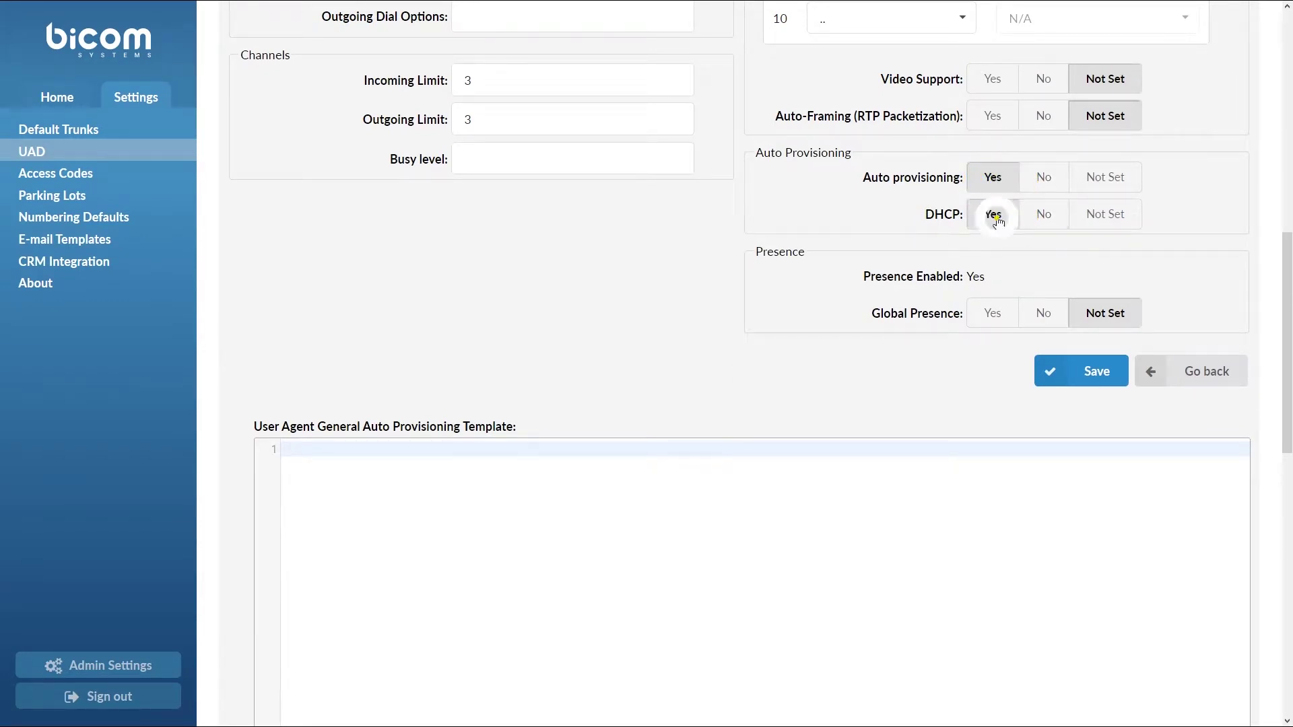
click(1062, 370)
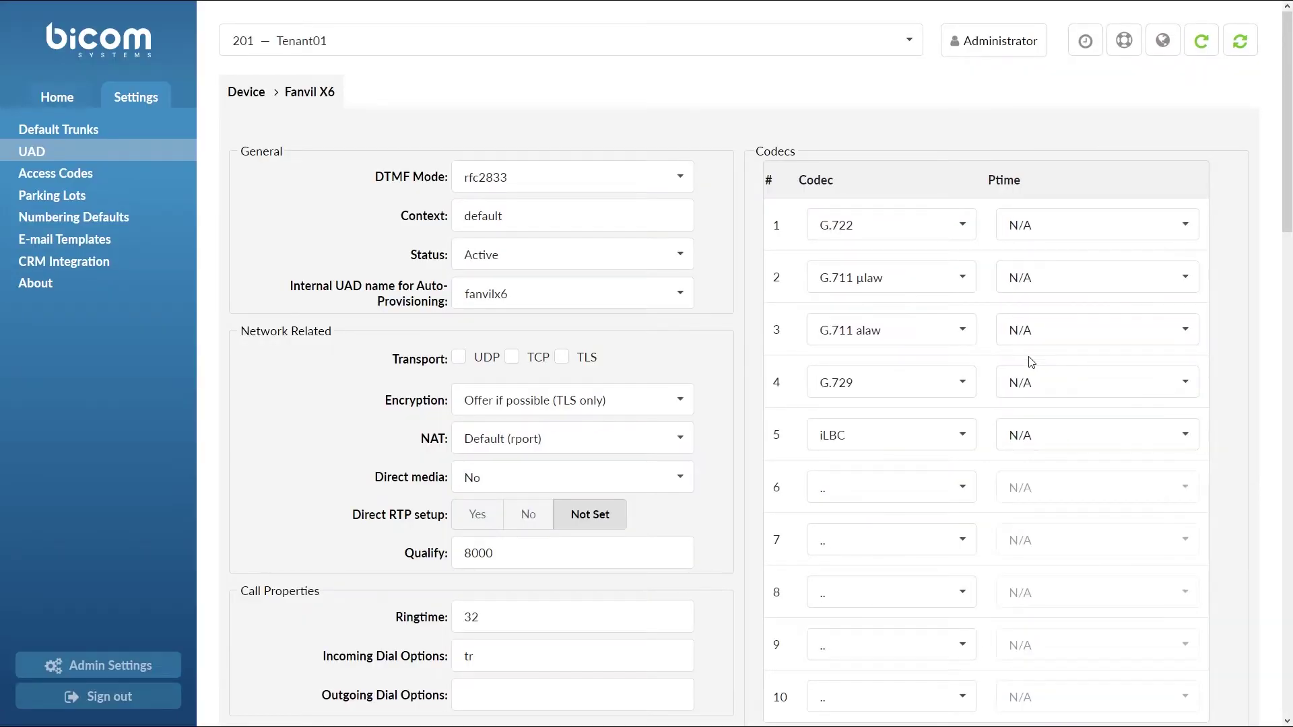
click(56, 101)
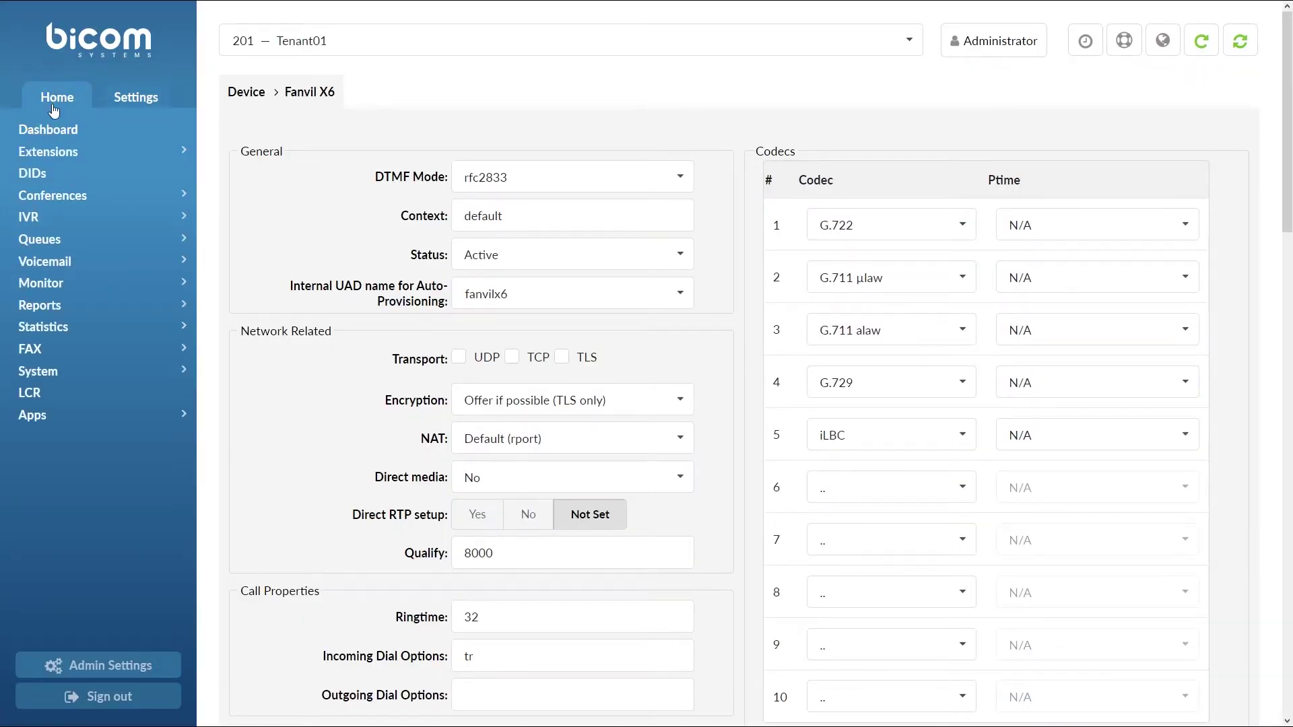
Start a new extension with UAD Fanvil X6 and location Remote.
click(62, 154)
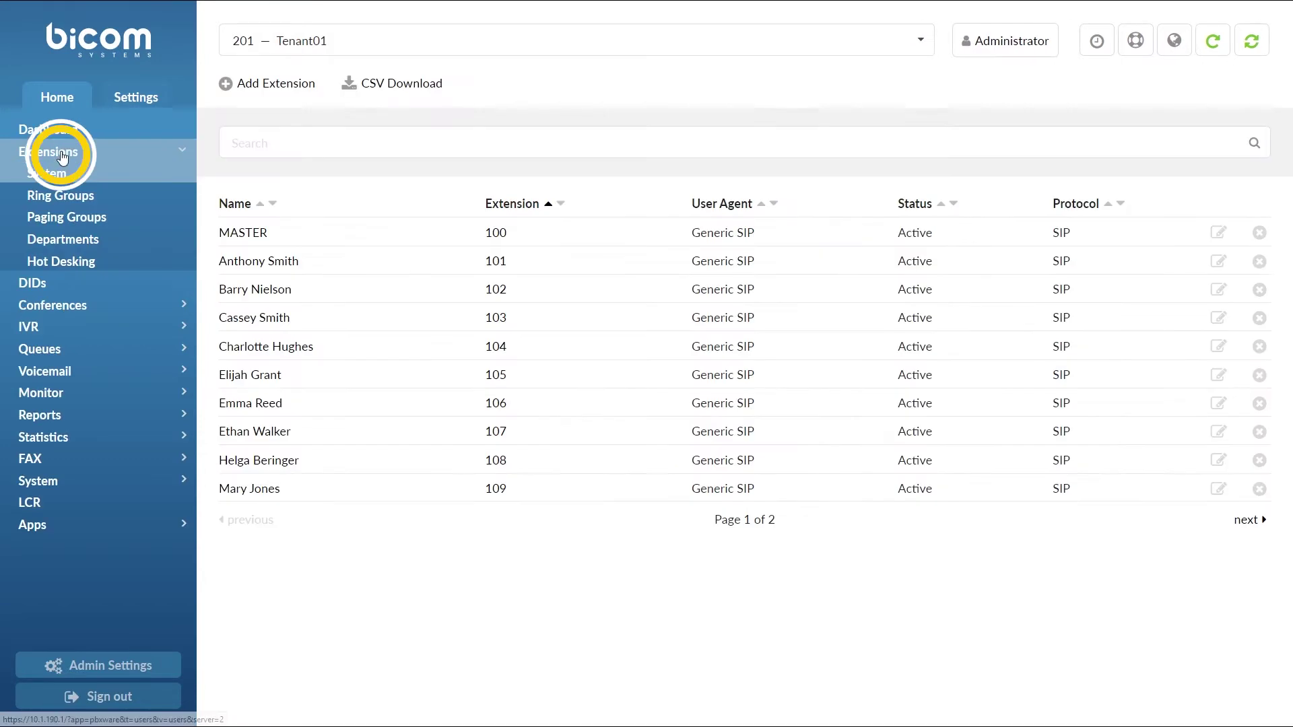
click(268, 86)
click(377, 146)
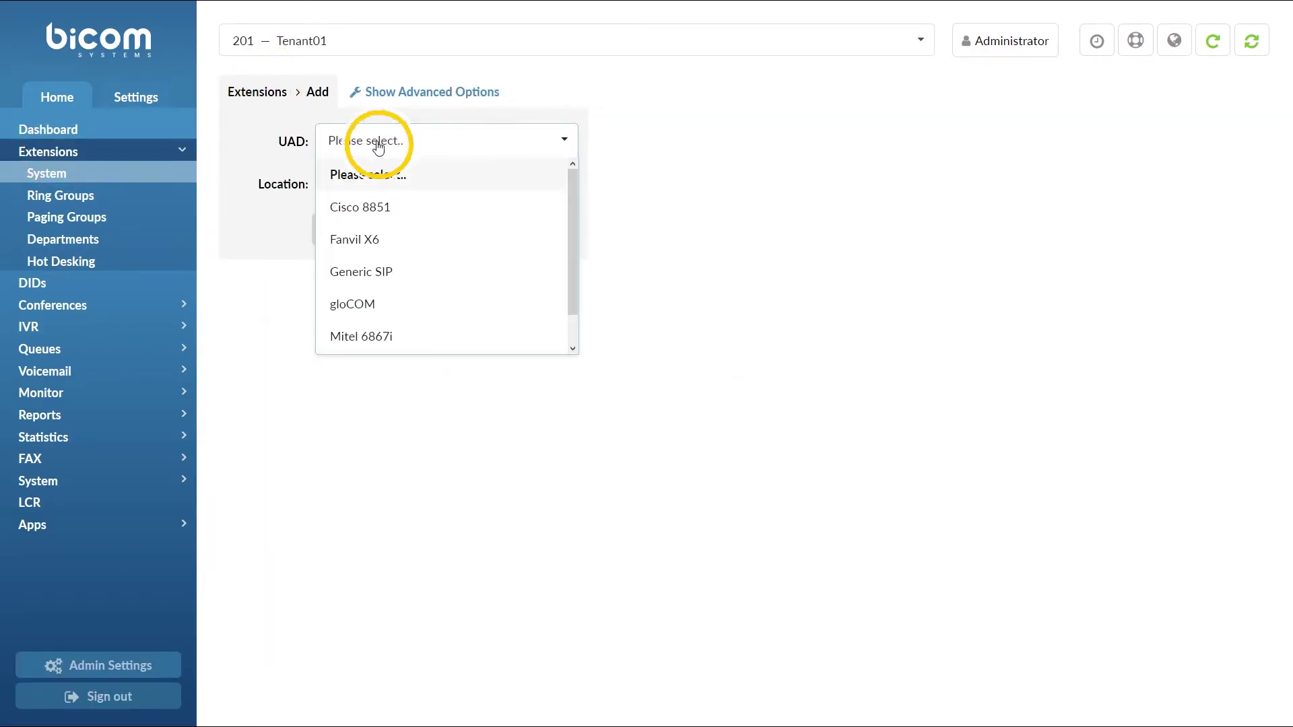
click(385, 239)
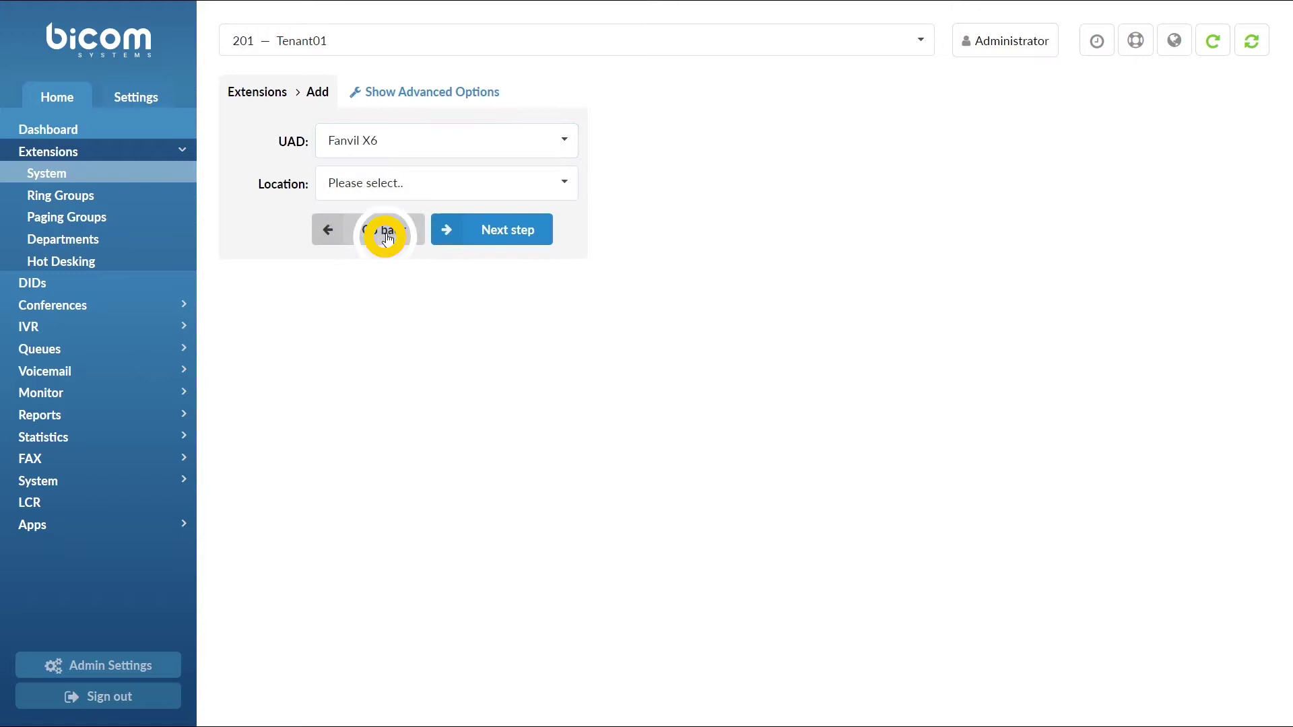
click(415, 189)
click(405, 278)
click(477, 232)
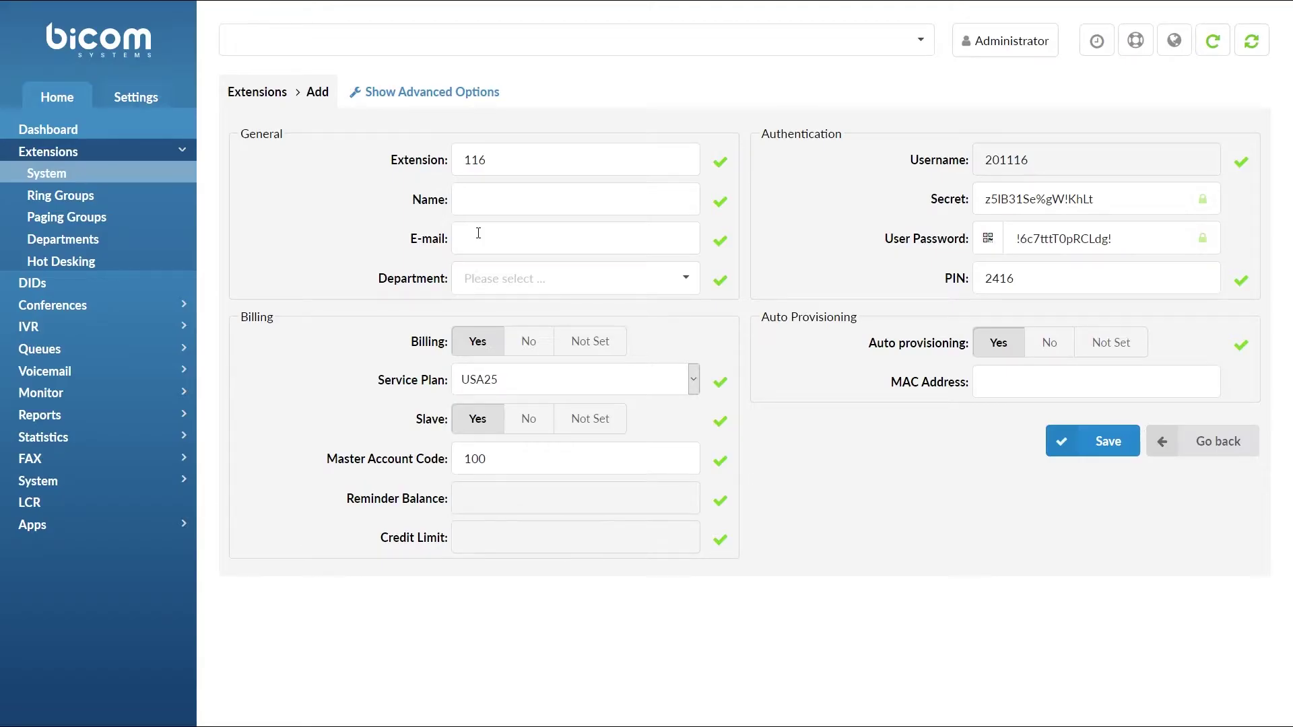
click(480, 192)
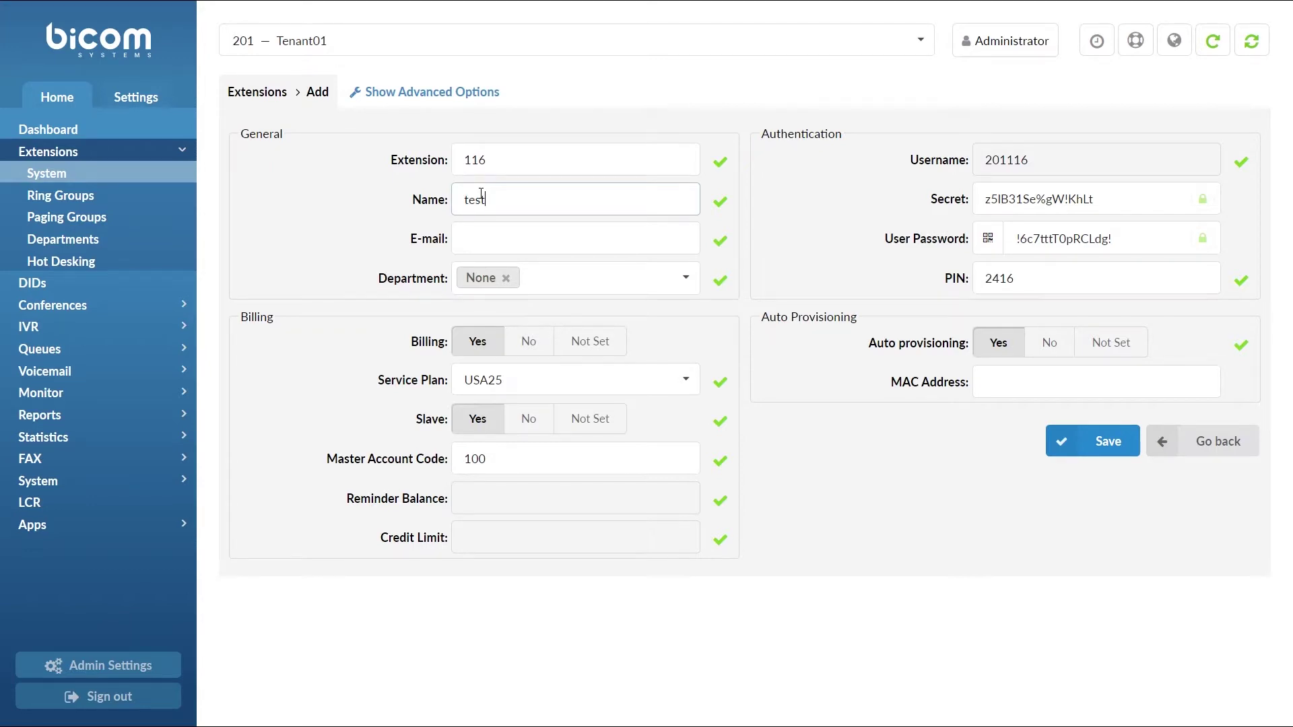
key(Tab)
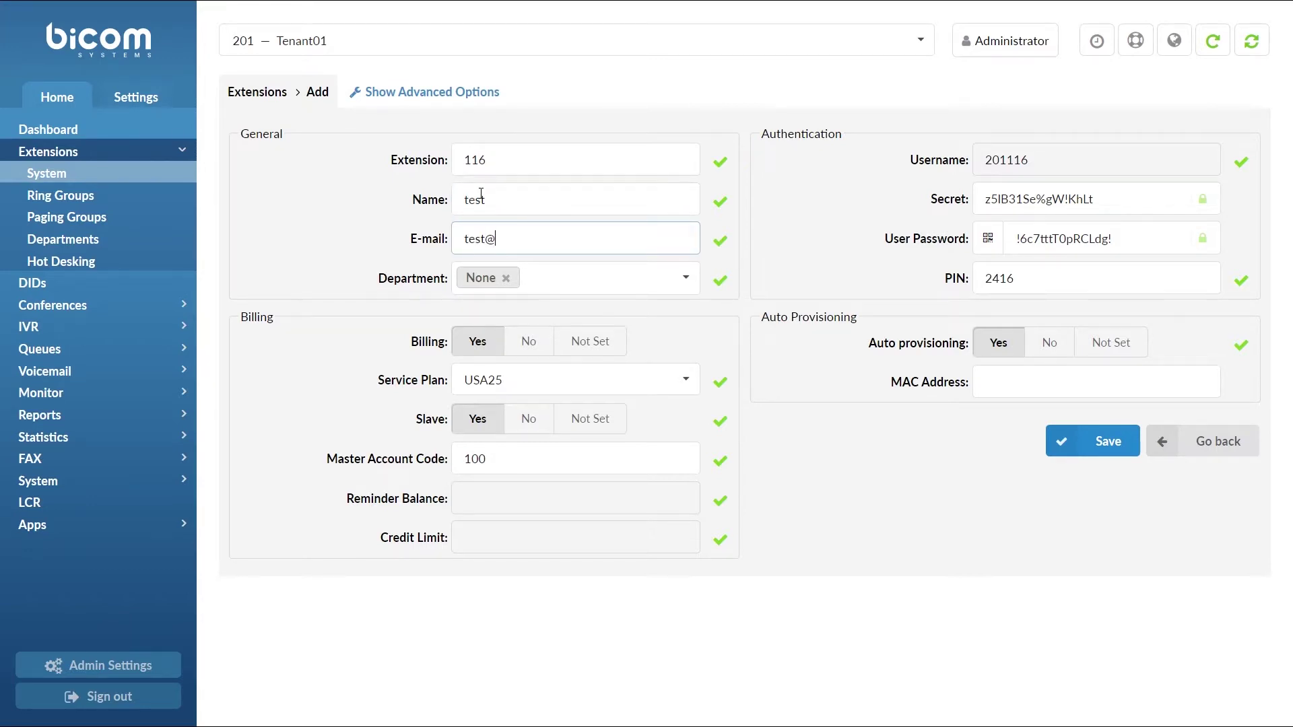
key(Tab)
key(Return)
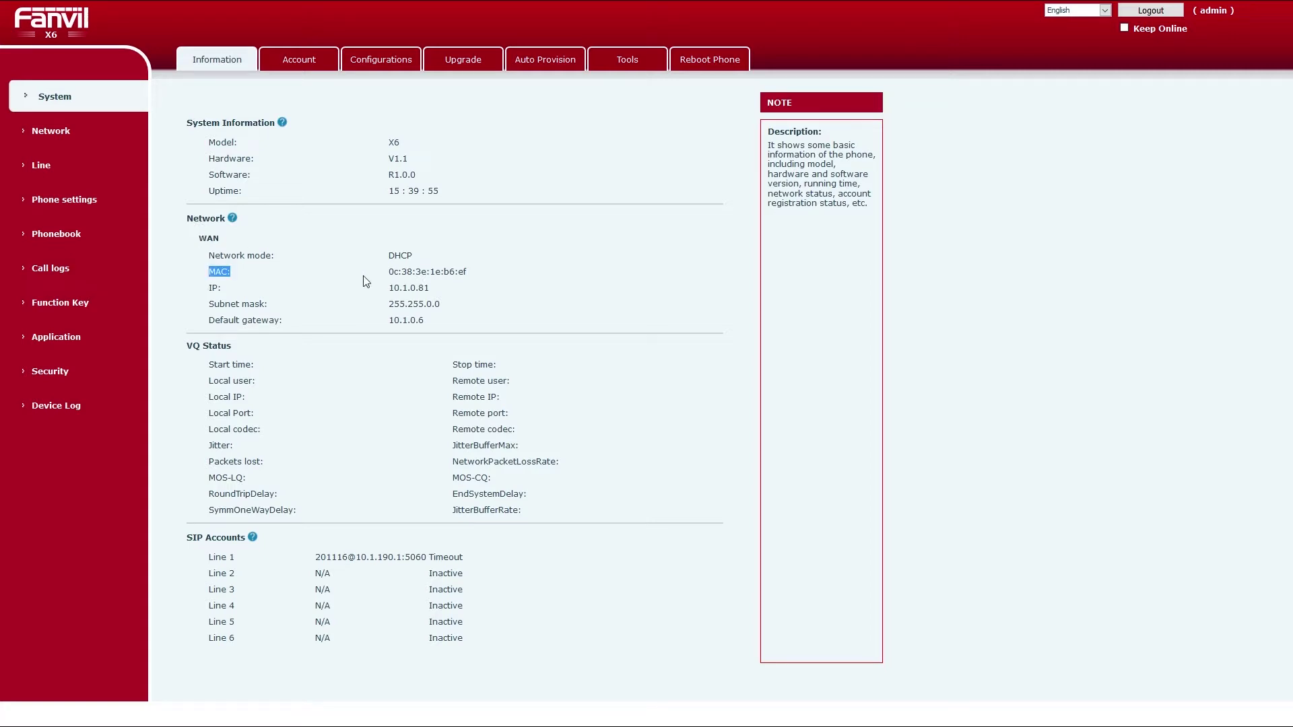
Copy MAC 0c383e1eb6ef from the phone into extension 116 and save it.
drag(204, 273, 481, 284)
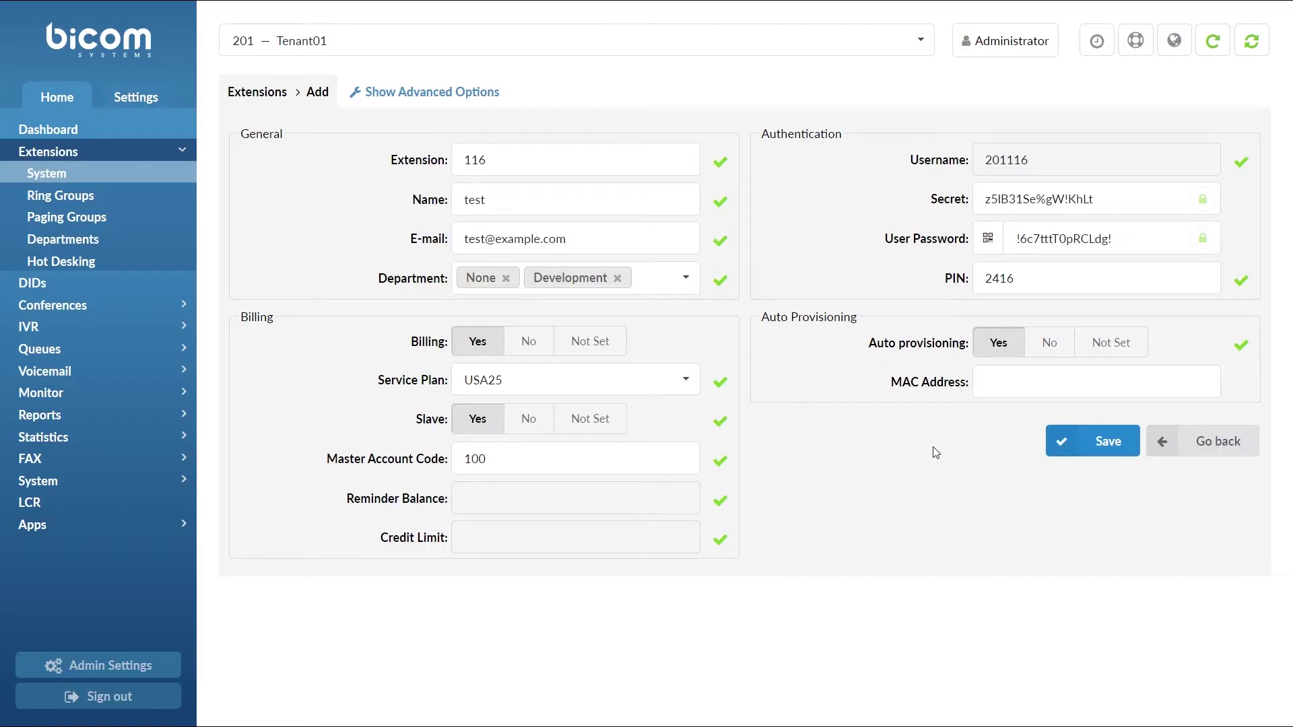
click(1012, 385)
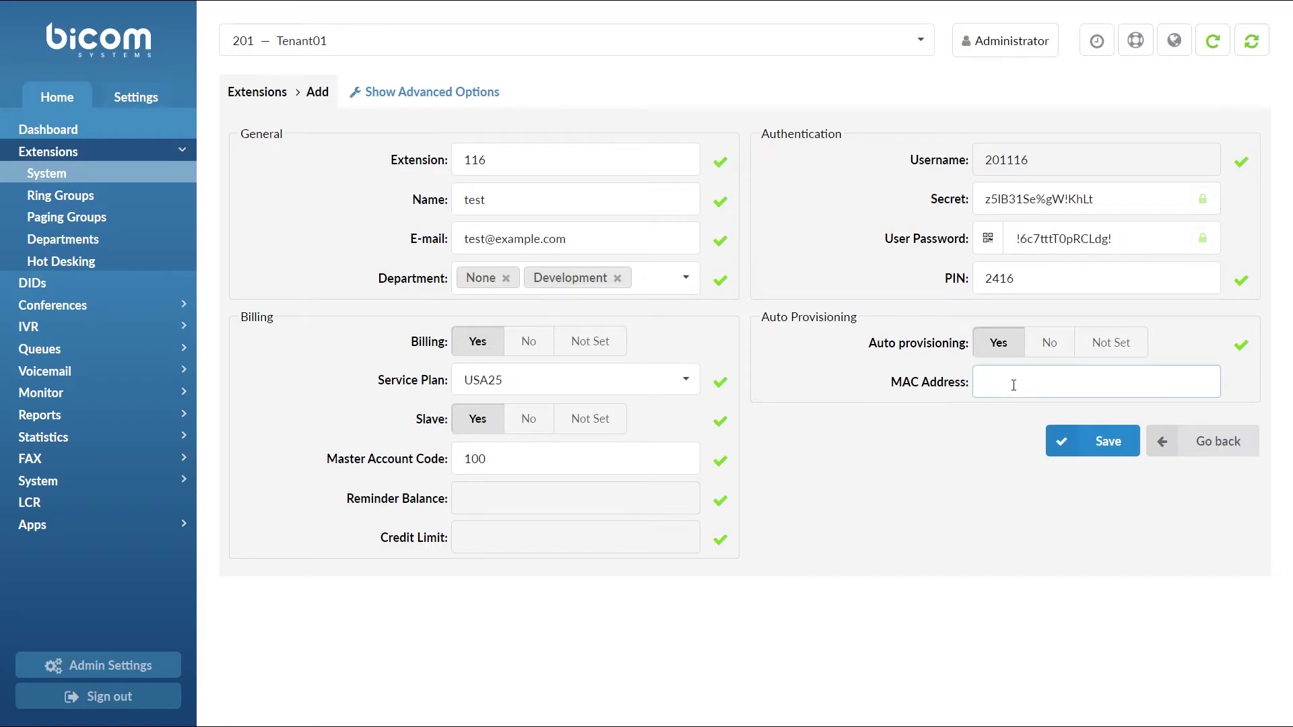
text(0c383e1eb6ef)
click(1061, 441)
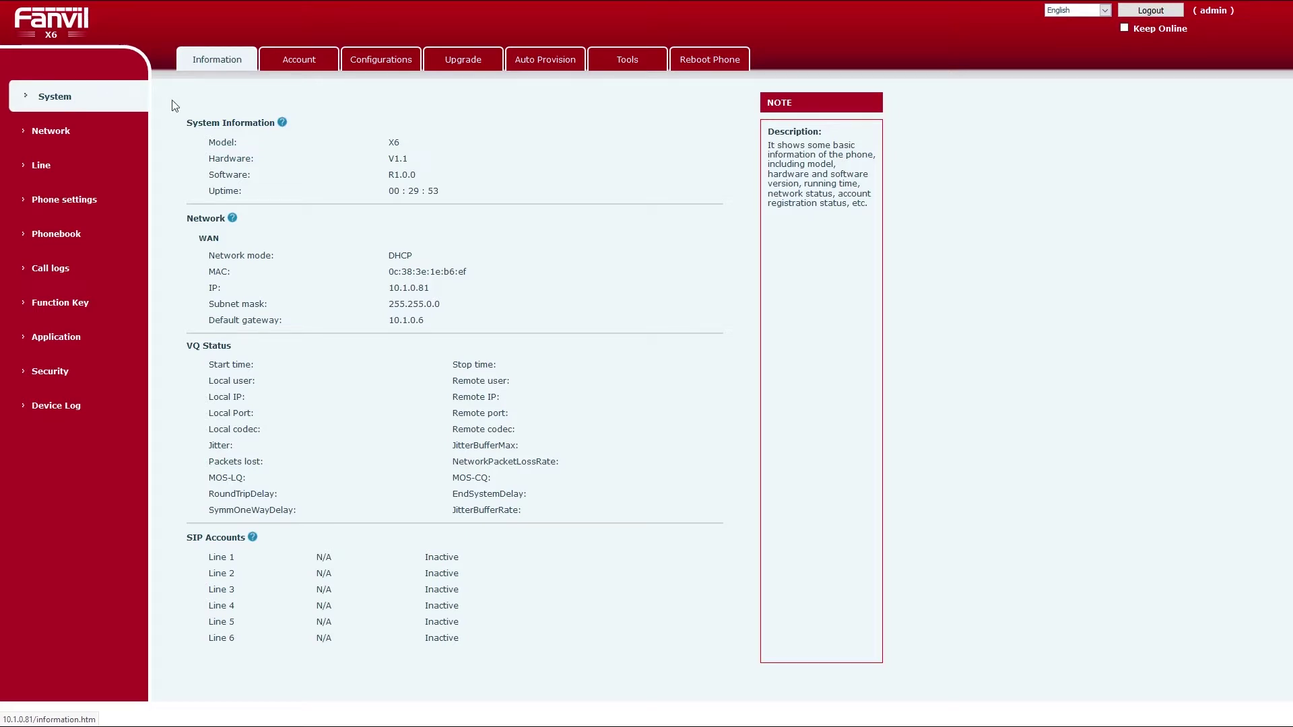
Enter the phone's auto provisioning authentication name and password.
click(547, 64)
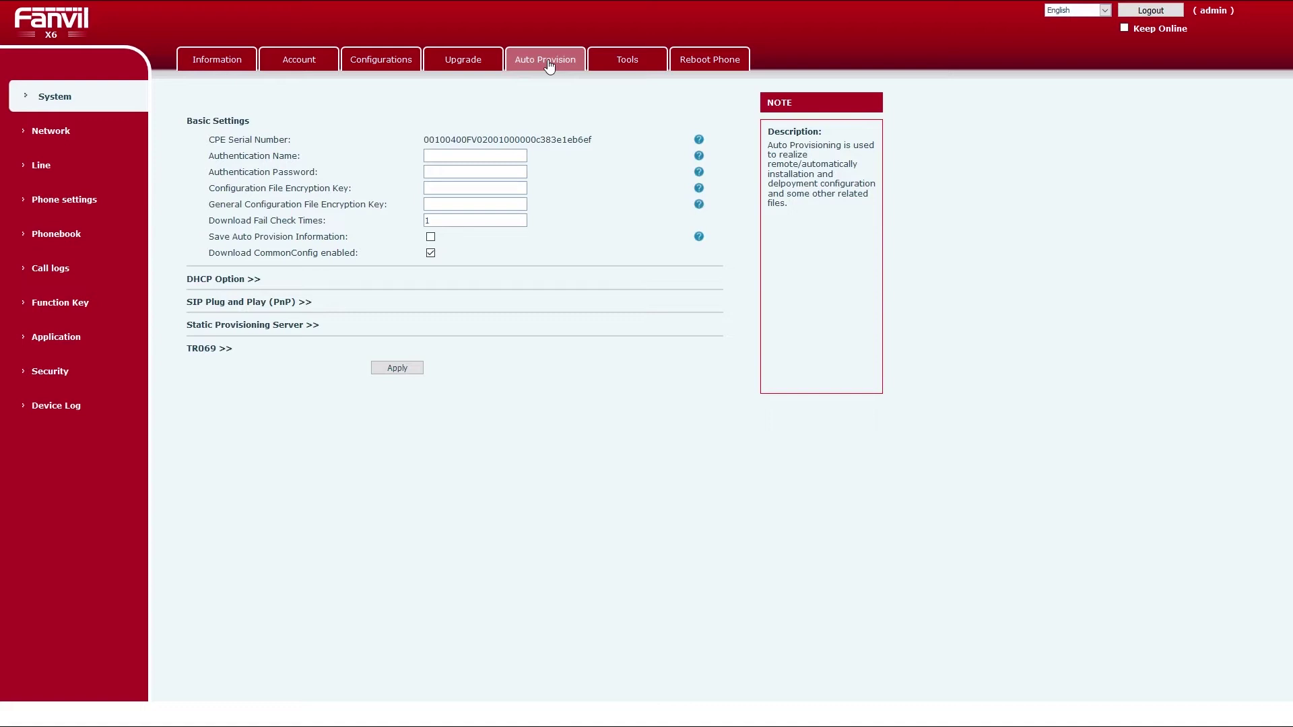
click(474, 152)
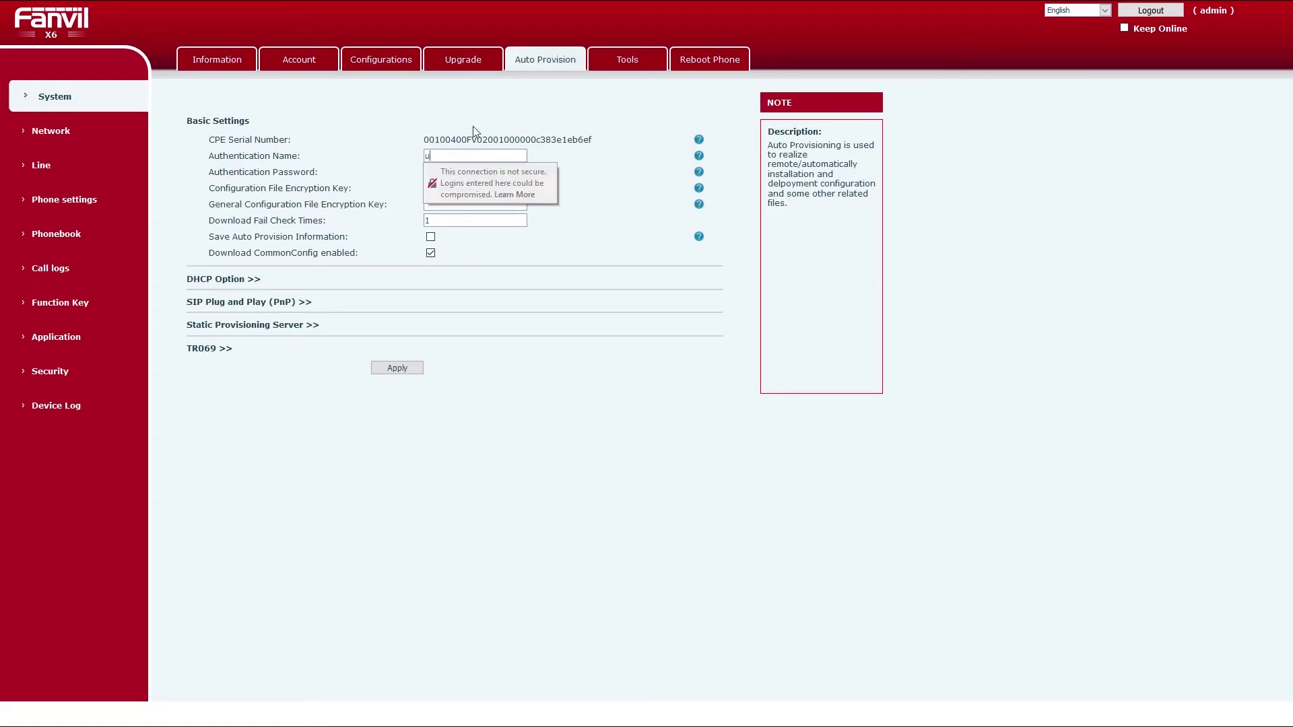
text(sernameprov)
key(Tab)
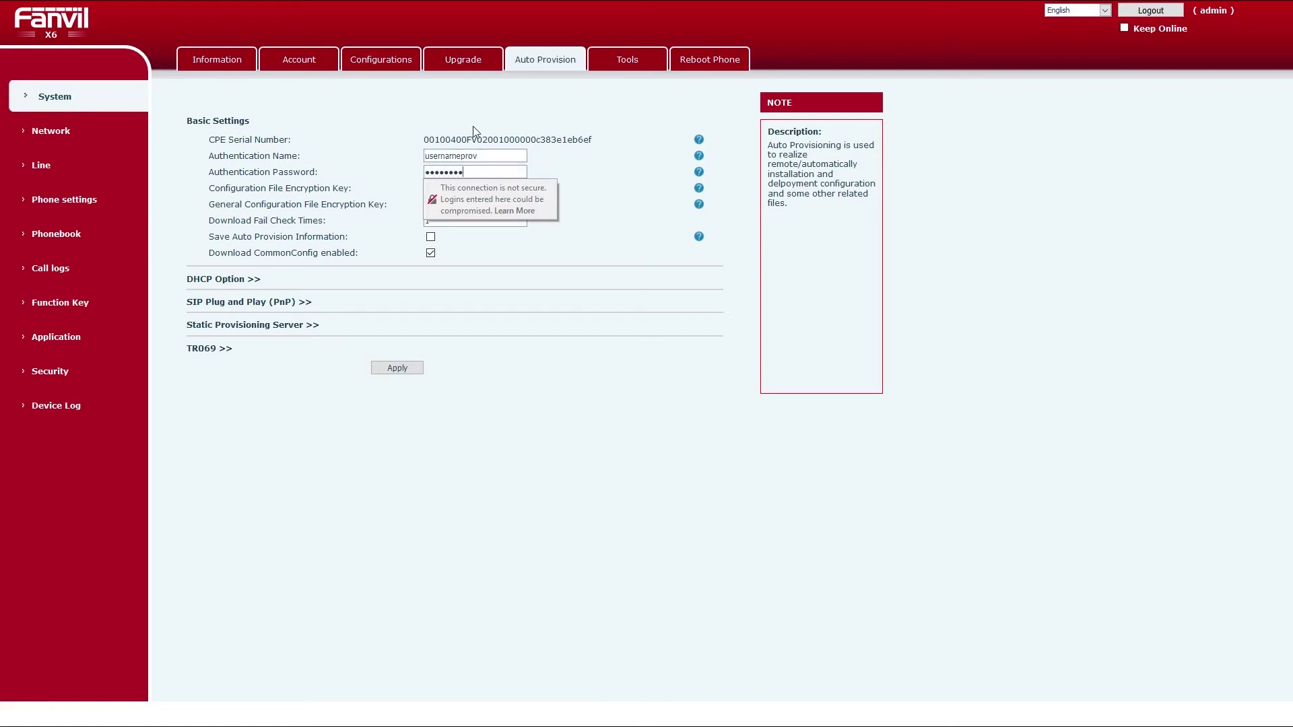
click(436, 326)
drag(455, 339, 373, 336)
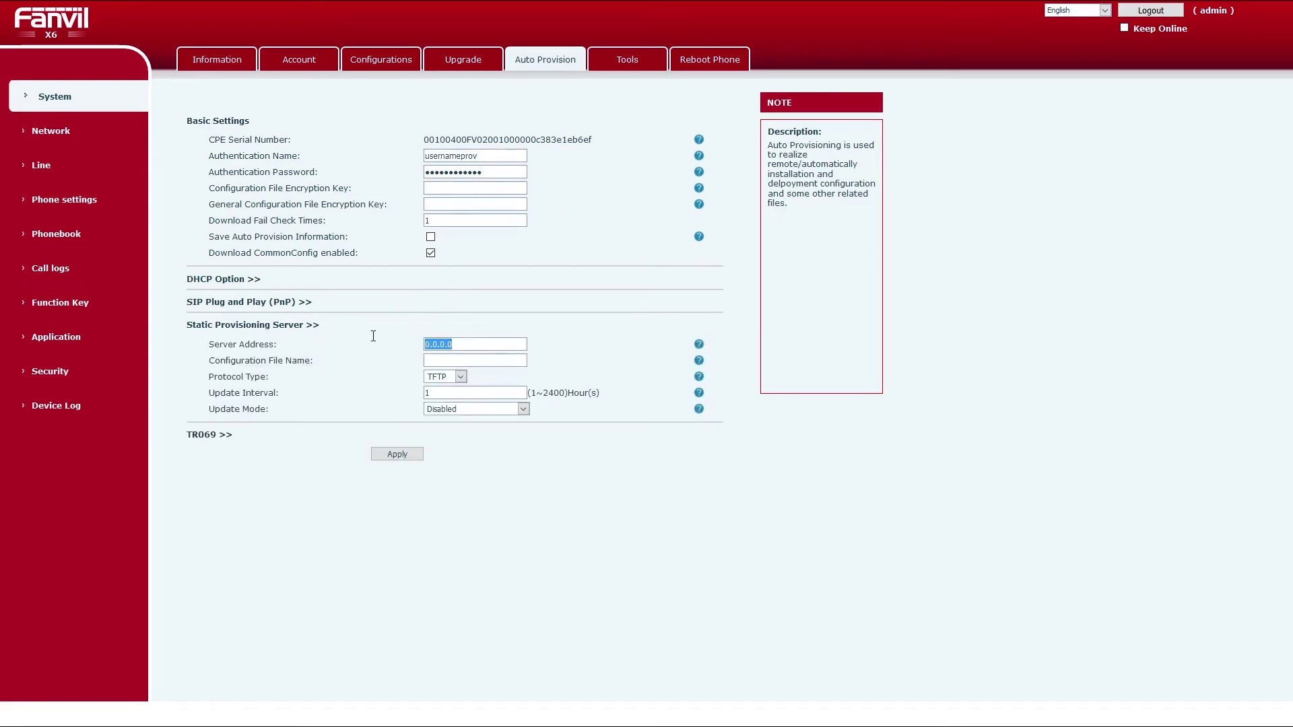
text(10.1.)
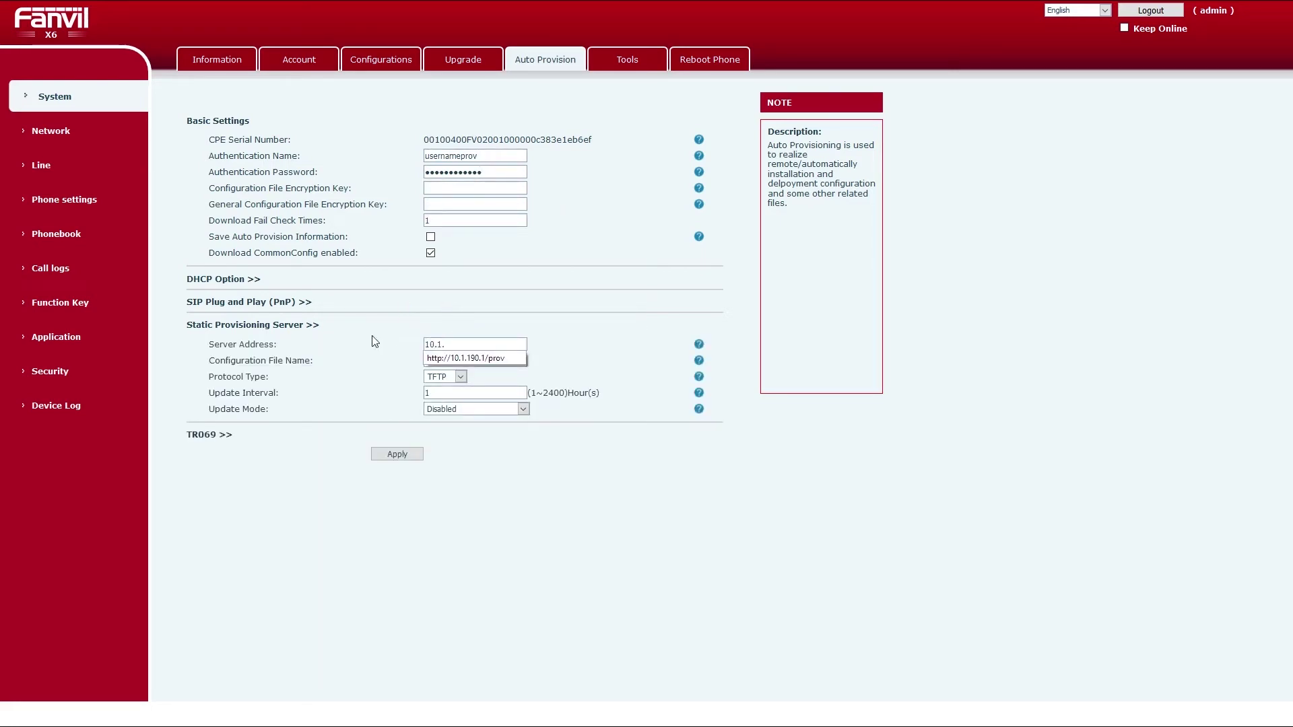
text(190)
key(Down)
key(Return)
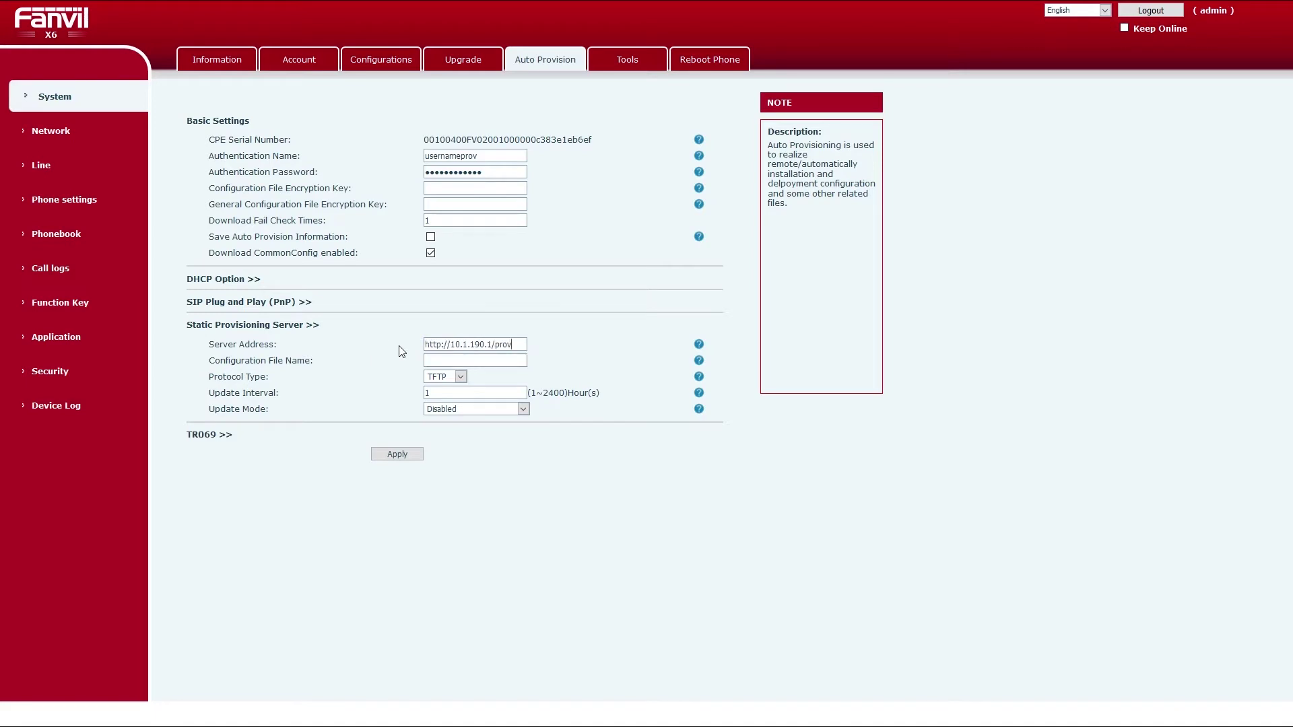
click(450, 378)
click(441, 424)
click(471, 411)
click(478, 438)
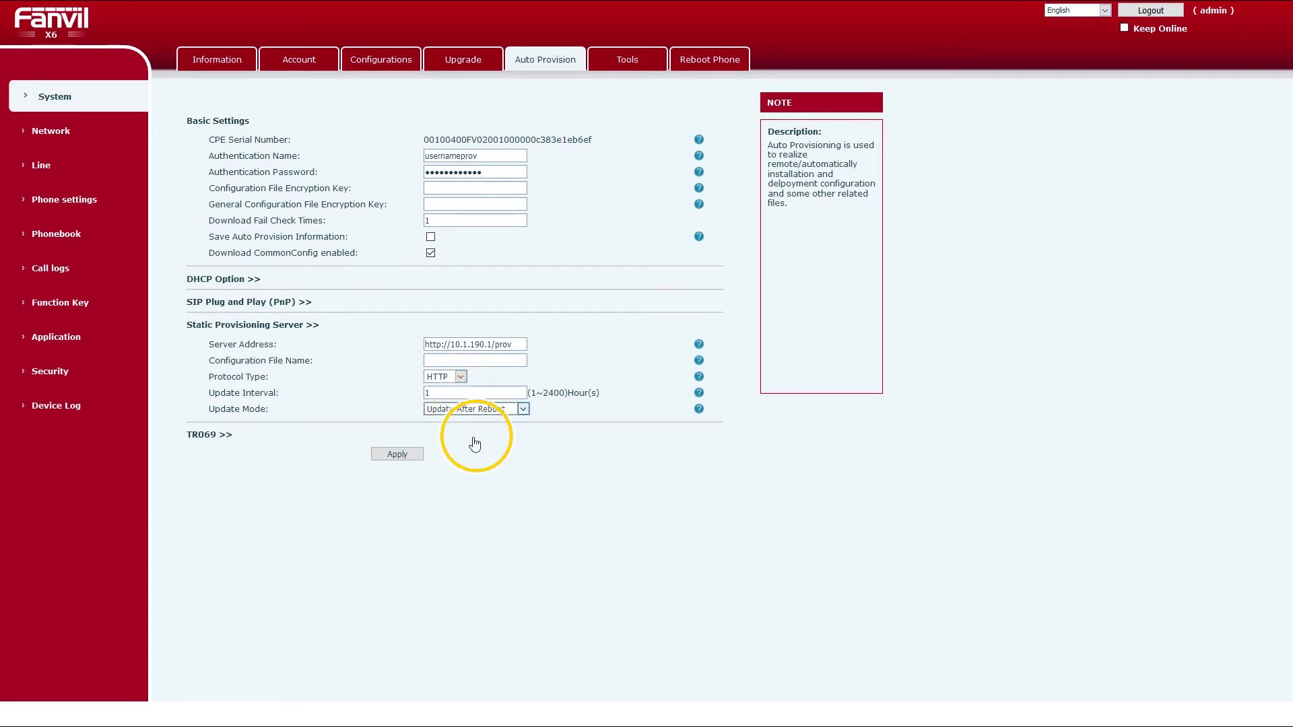
click(397, 455)
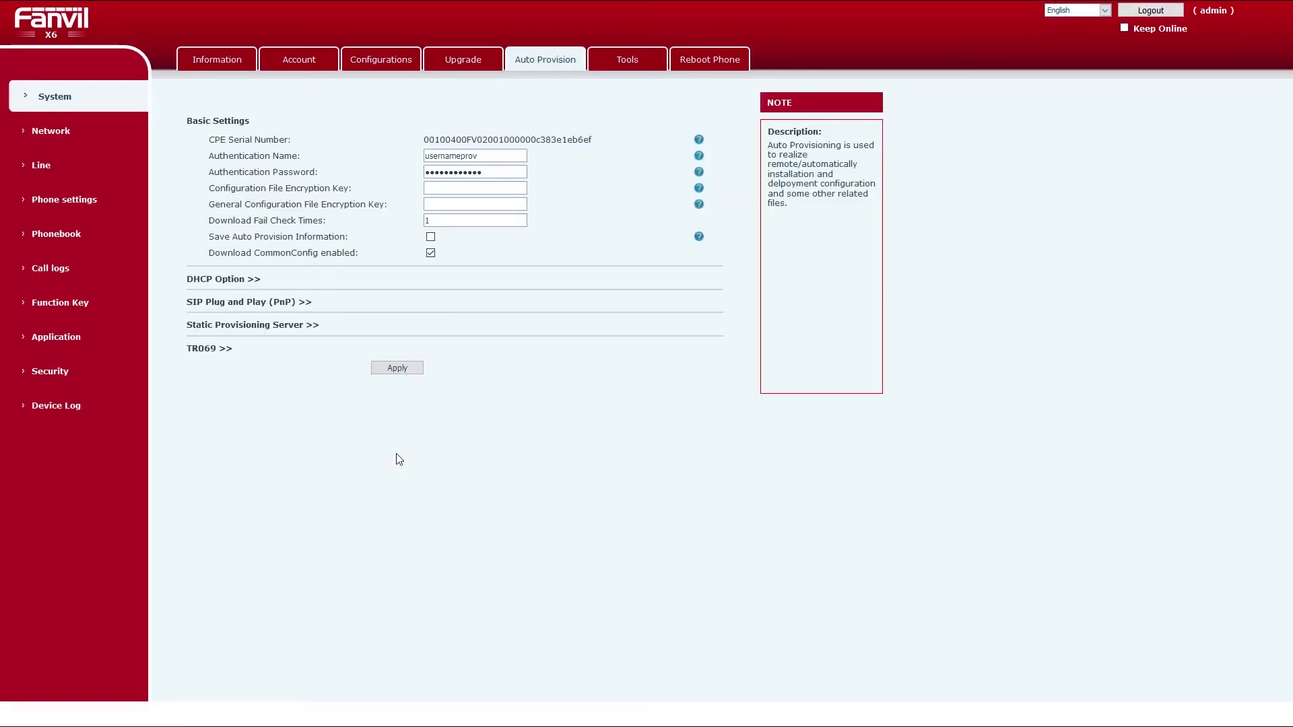
Reboot the Fanvil X6 and confirm the restart.
click(709, 59)
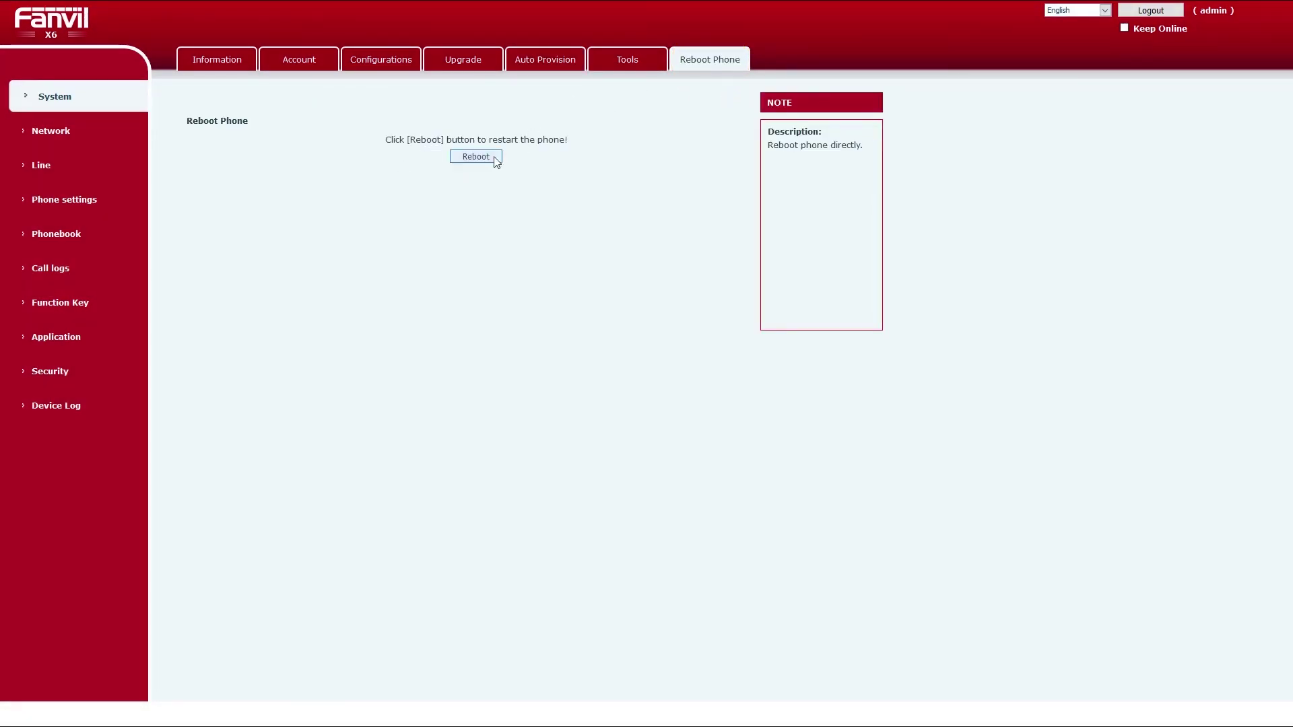
click(494, 159)
click(696, 246)
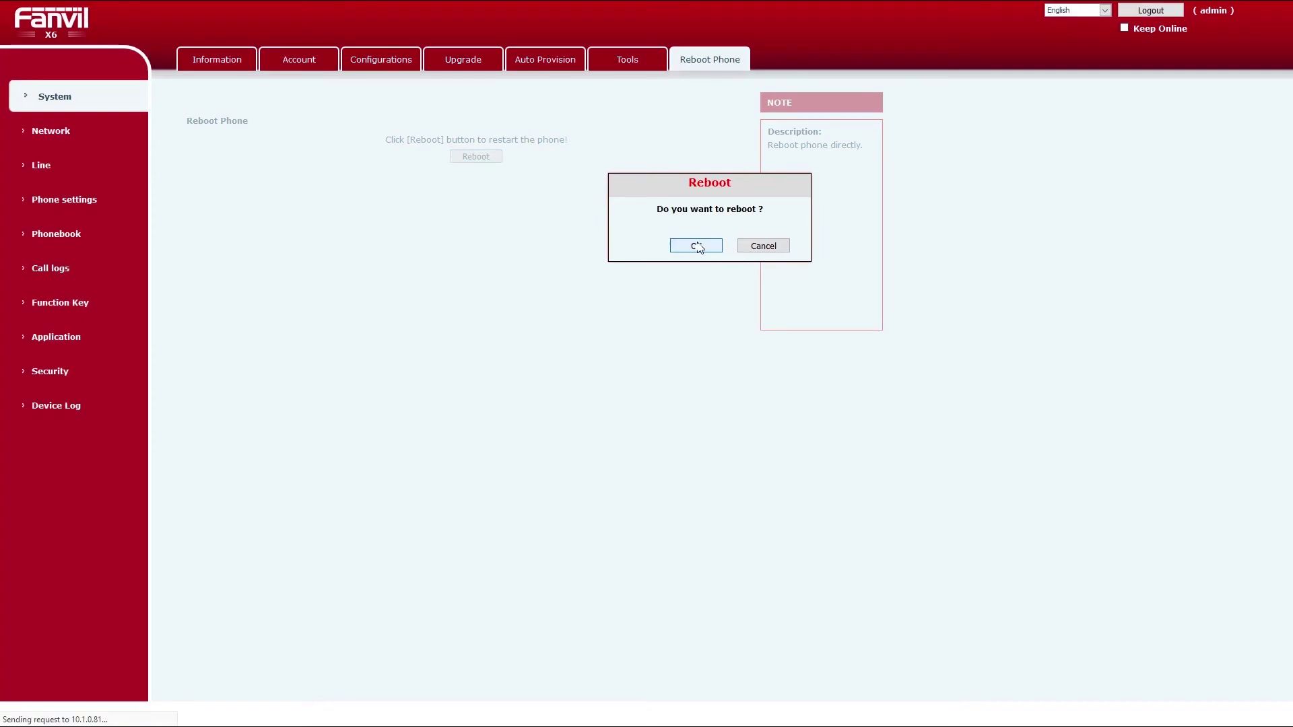